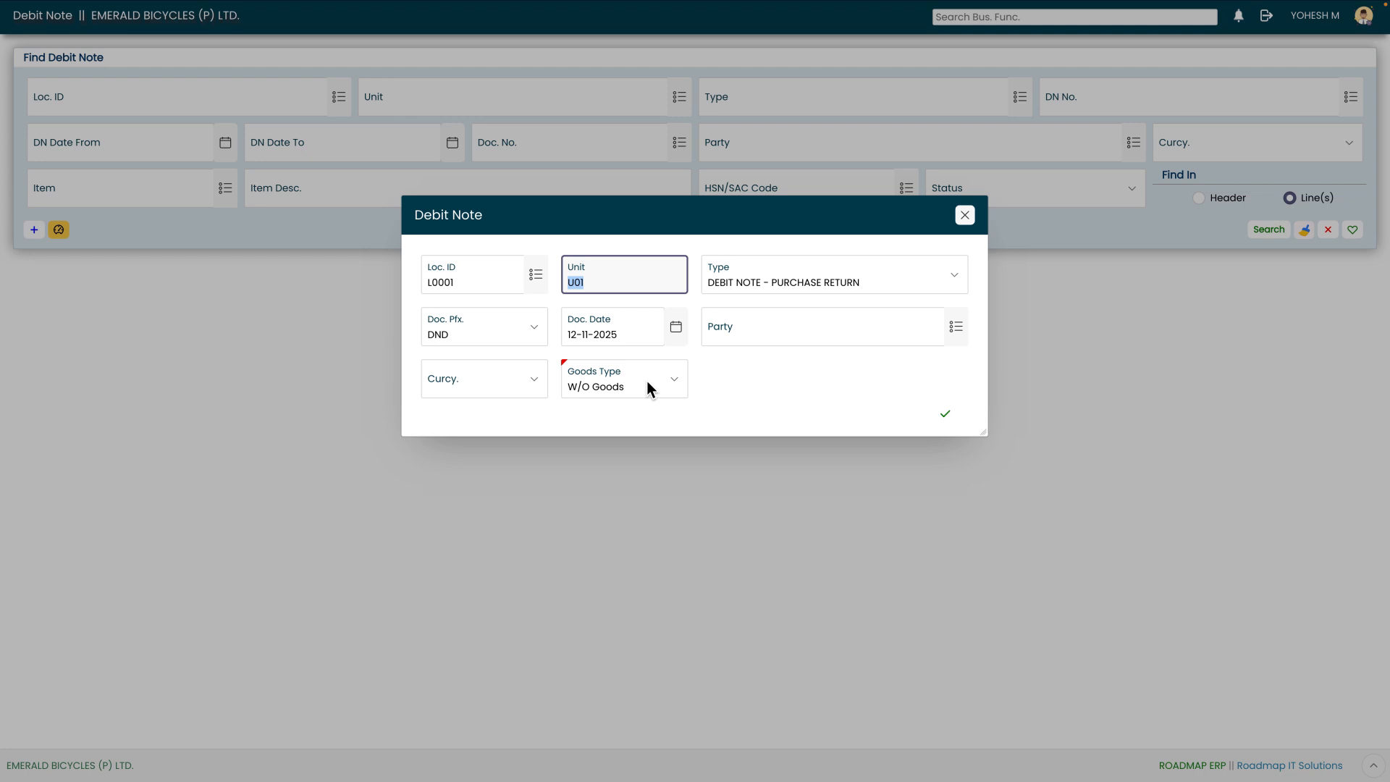
# - Set the new debit note's type to DEBIT NOTE - OTHERS
pyautogui.press('Tab')
pyautogui.click(837, 291)
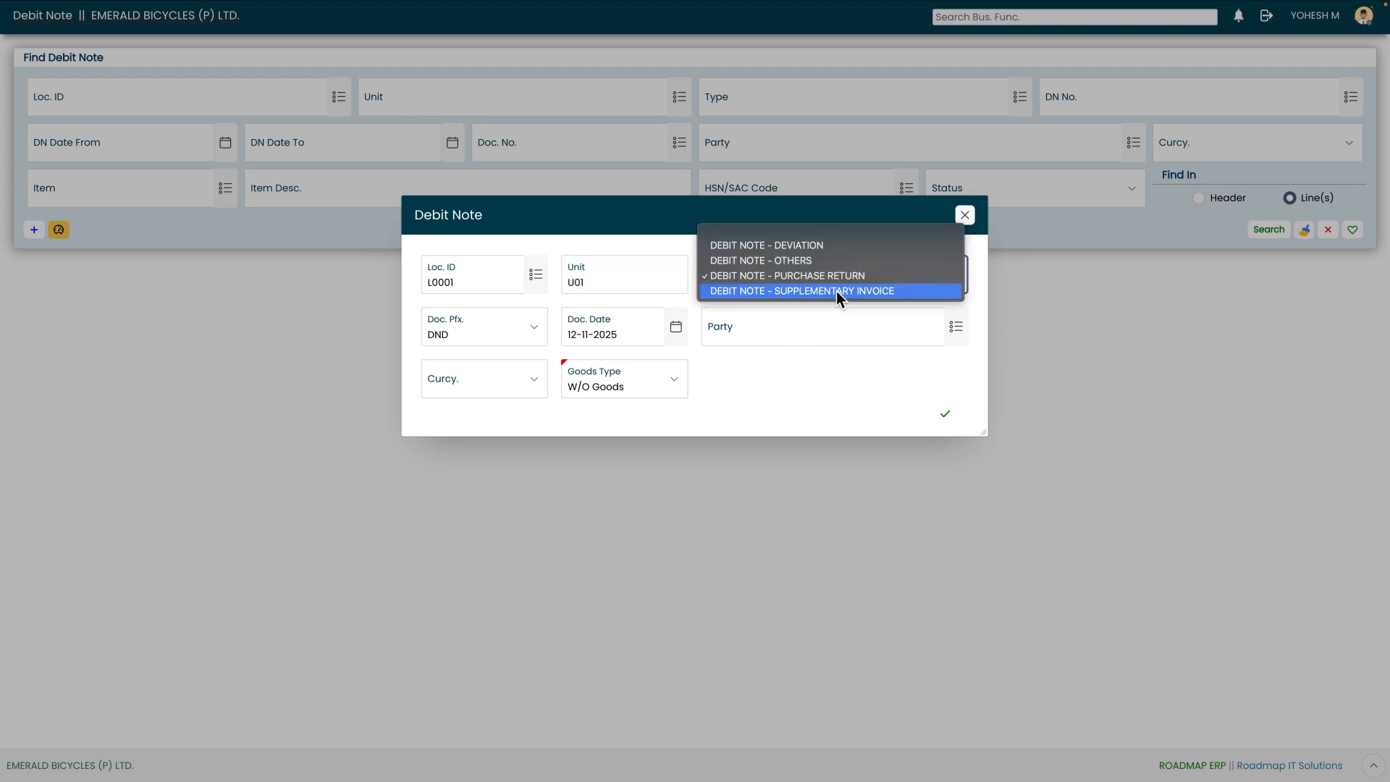
pyautogui.press('Up')
pyautogui.press('Up')
pyautogui.press('Up')
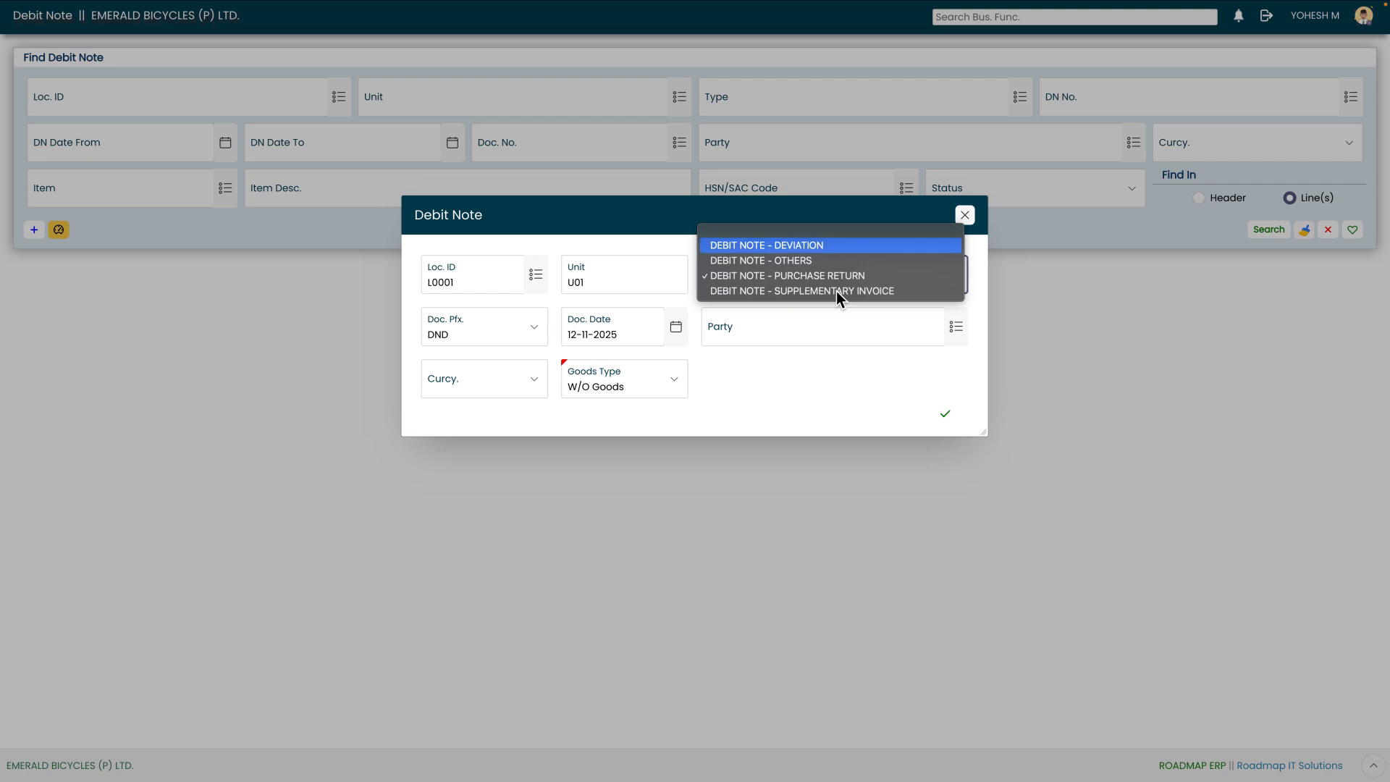
pyautogui.press('Down')
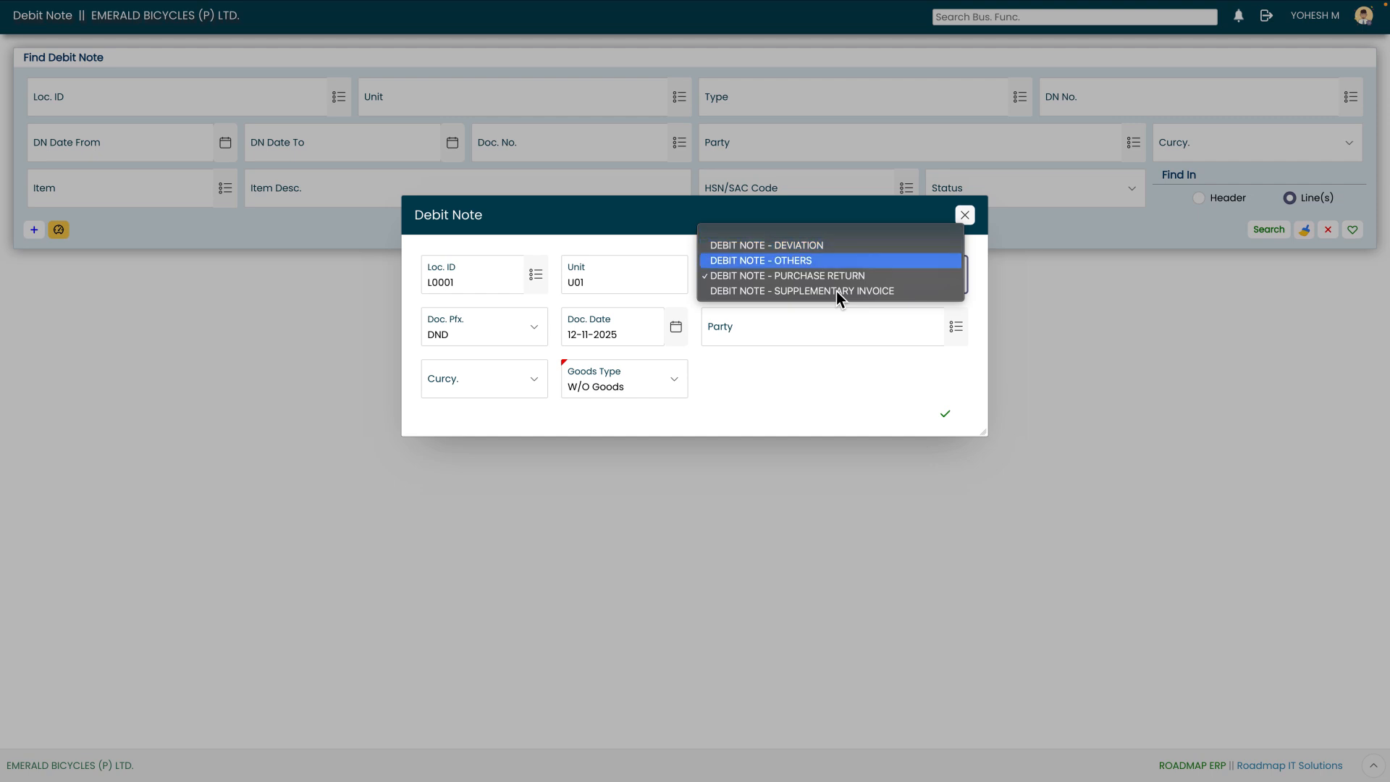
pyautogui.press('Down')
pyautogui.press('Down')
pyautogui.press('Up')
pyautogui.press('Up')
pyautogui.press('Up')
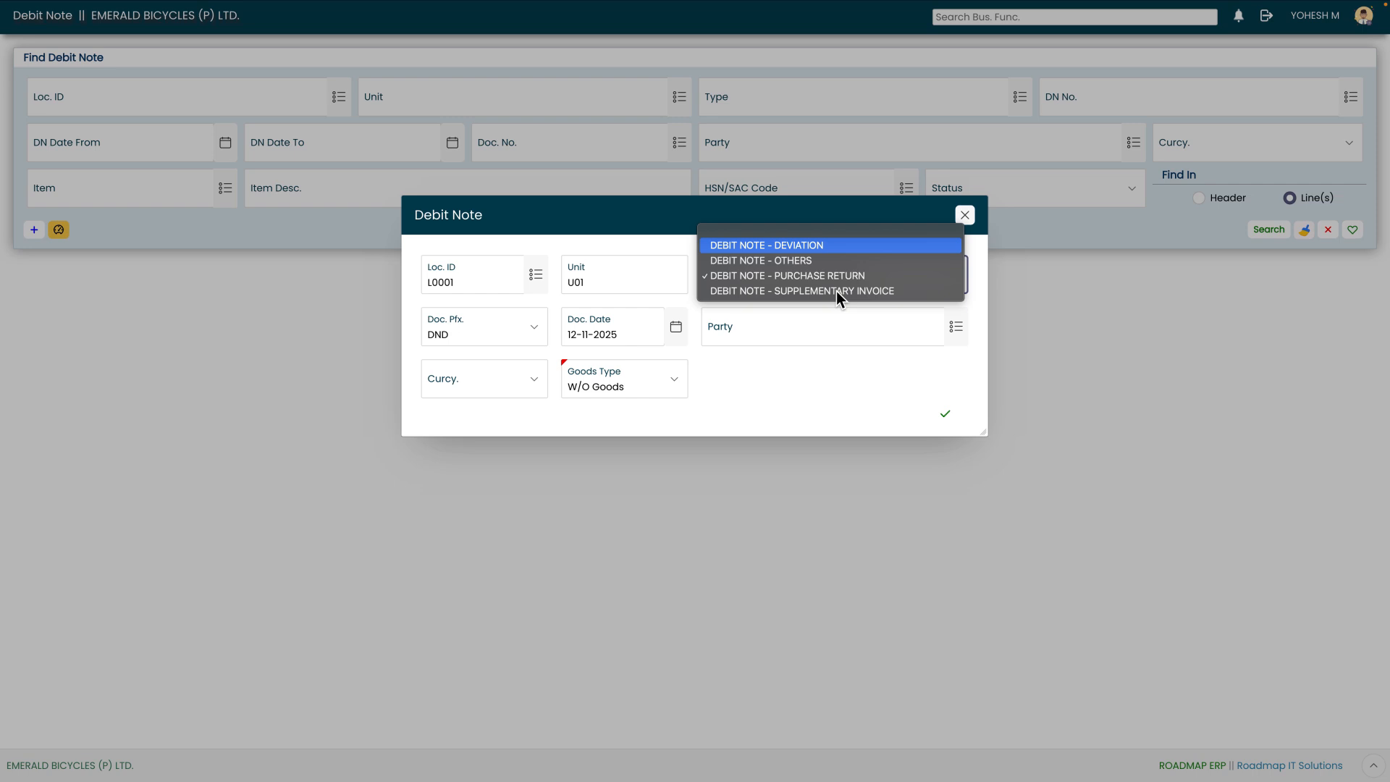
pyautogui.press('Down')
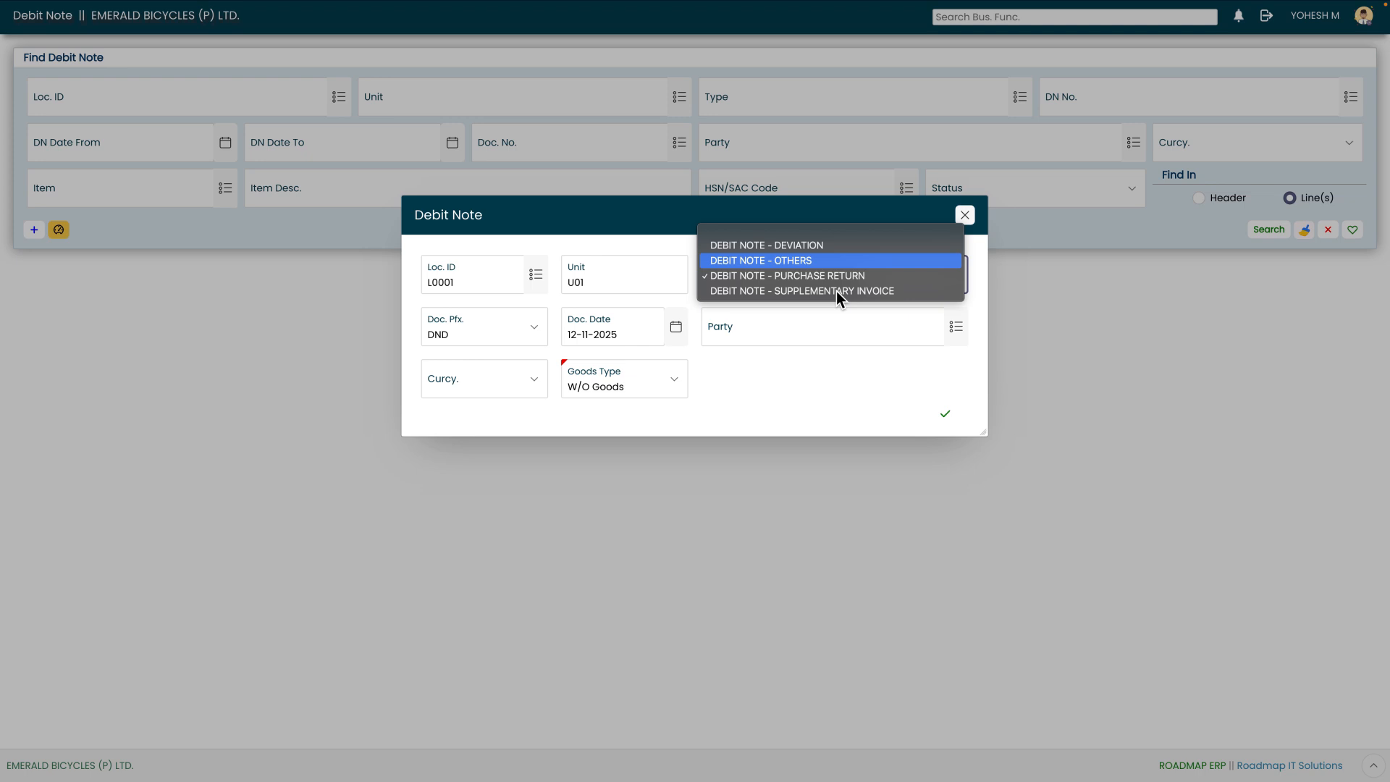
pyautogui.press('Down')
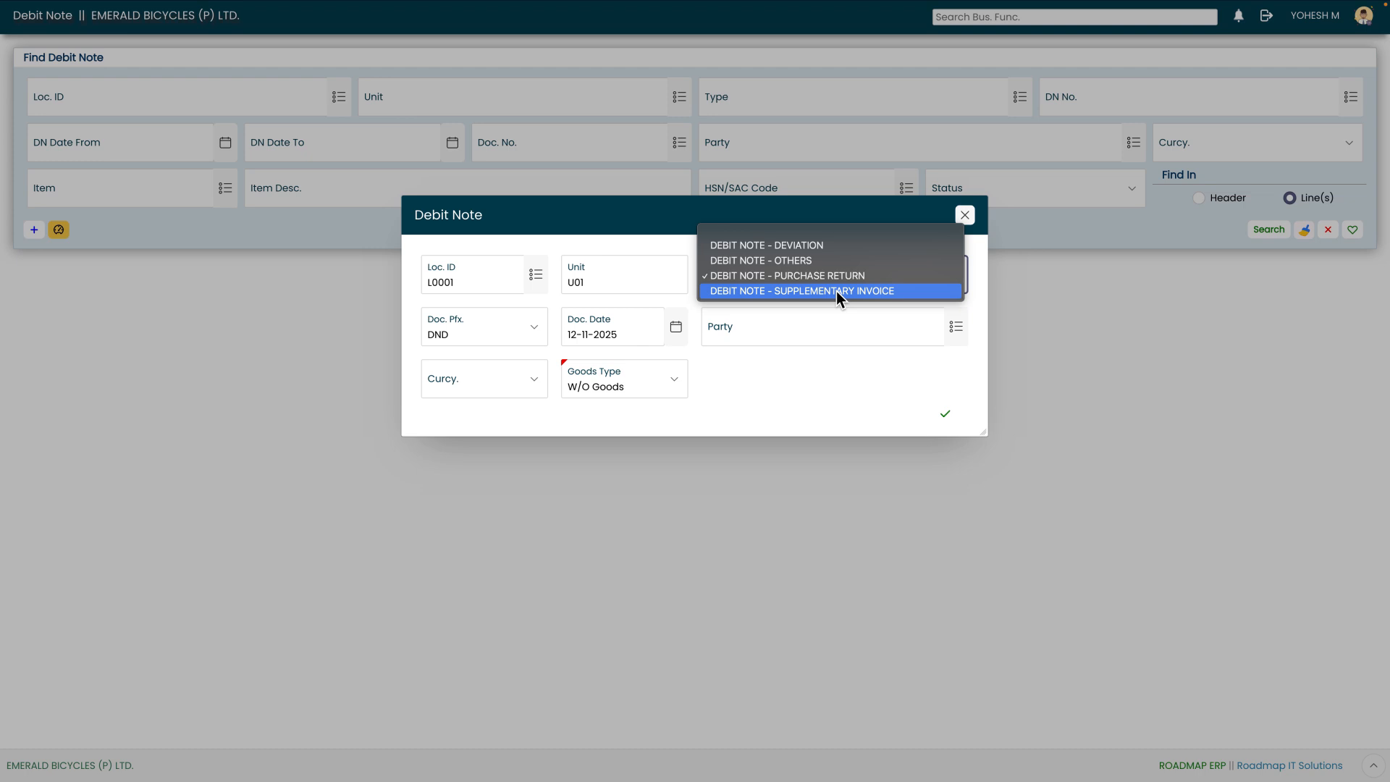
pyautogui.press('Up')
pyautogui.press('Up')
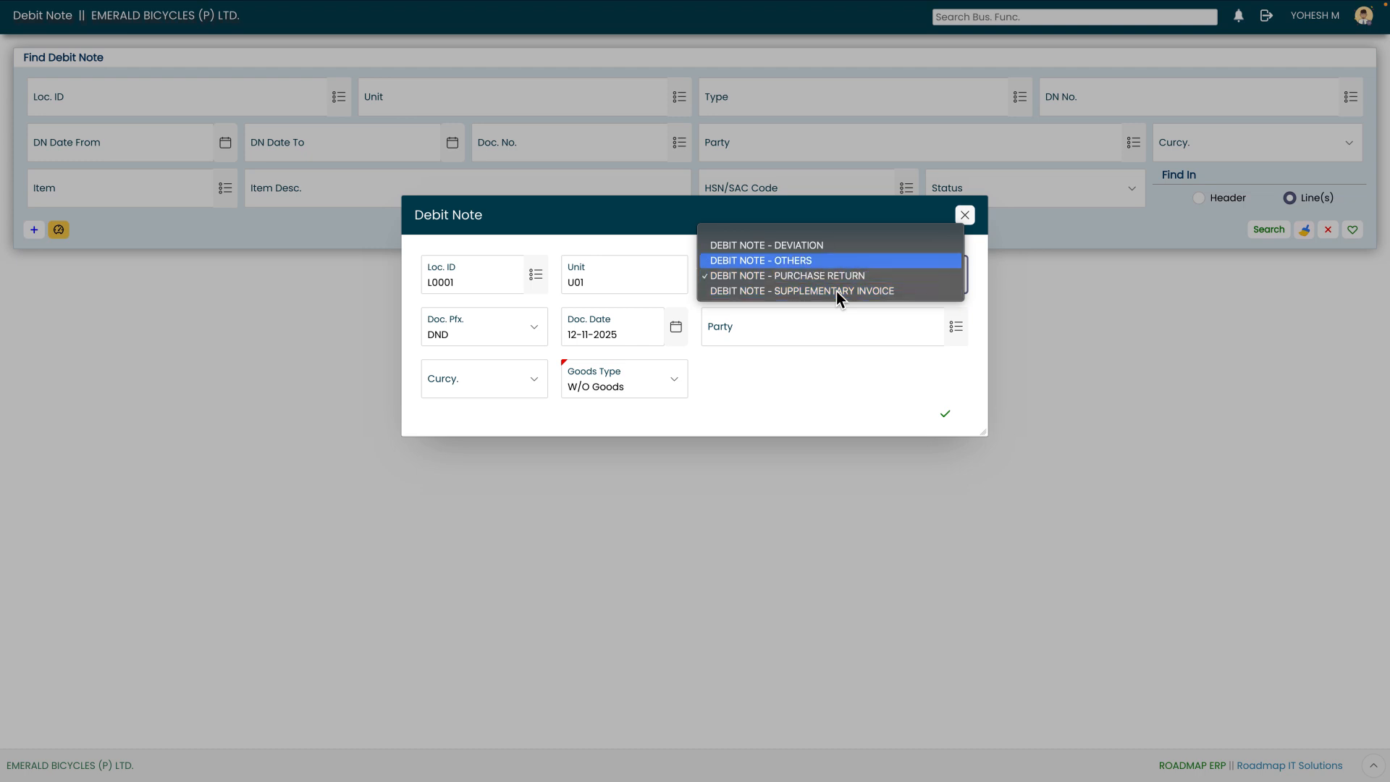
pyautogui.press('Return')
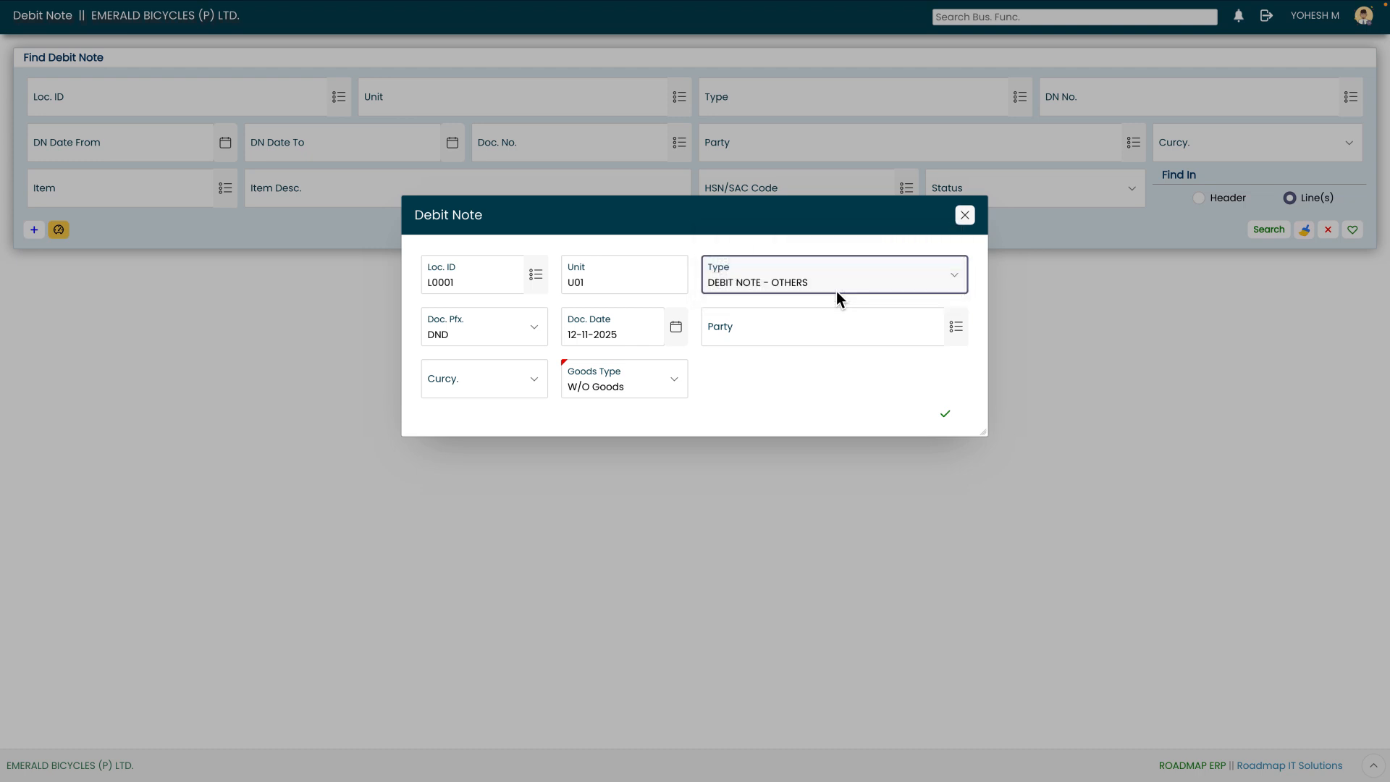
# - Keep the document date 12-11-2025 and select ABRAMI PRECISION WORKS as the party
pyautogui.press('Tab')
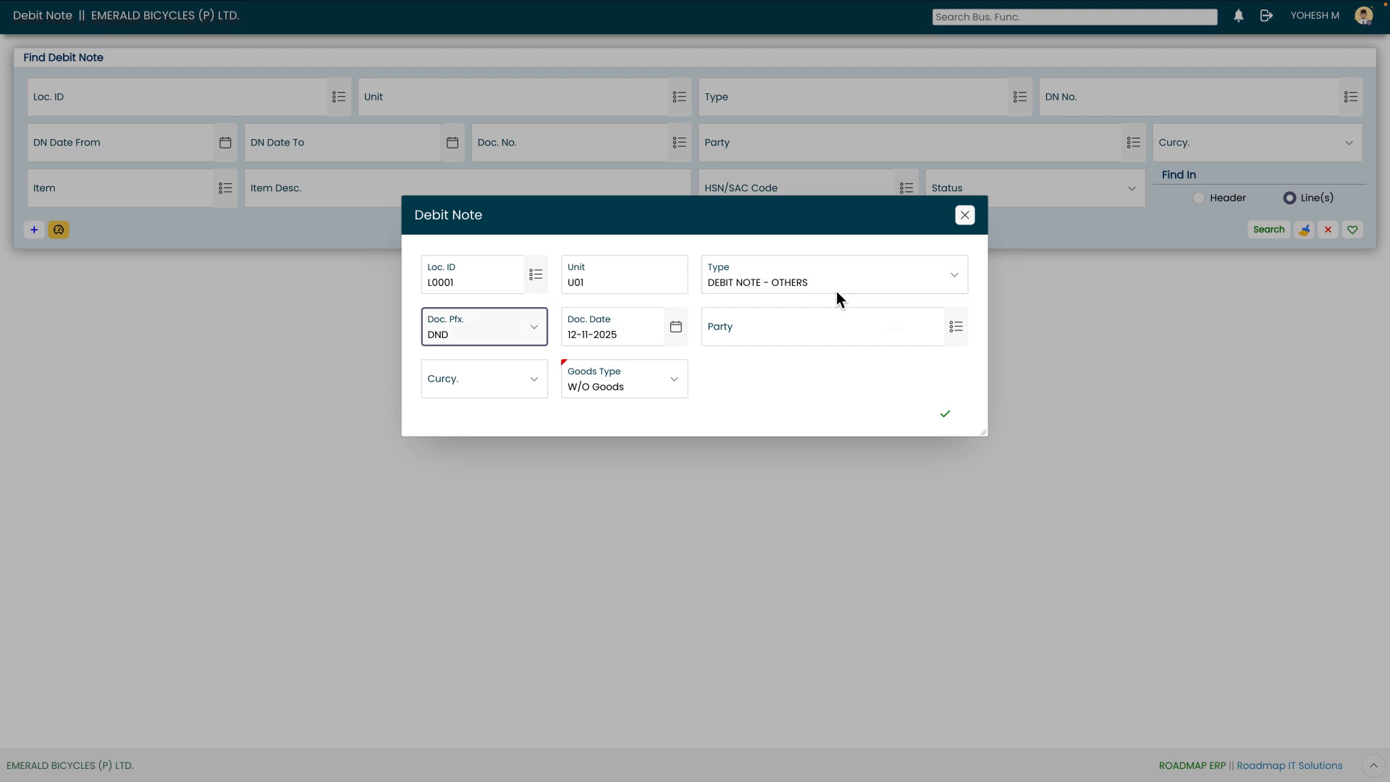
pyautogui.press('Tab')
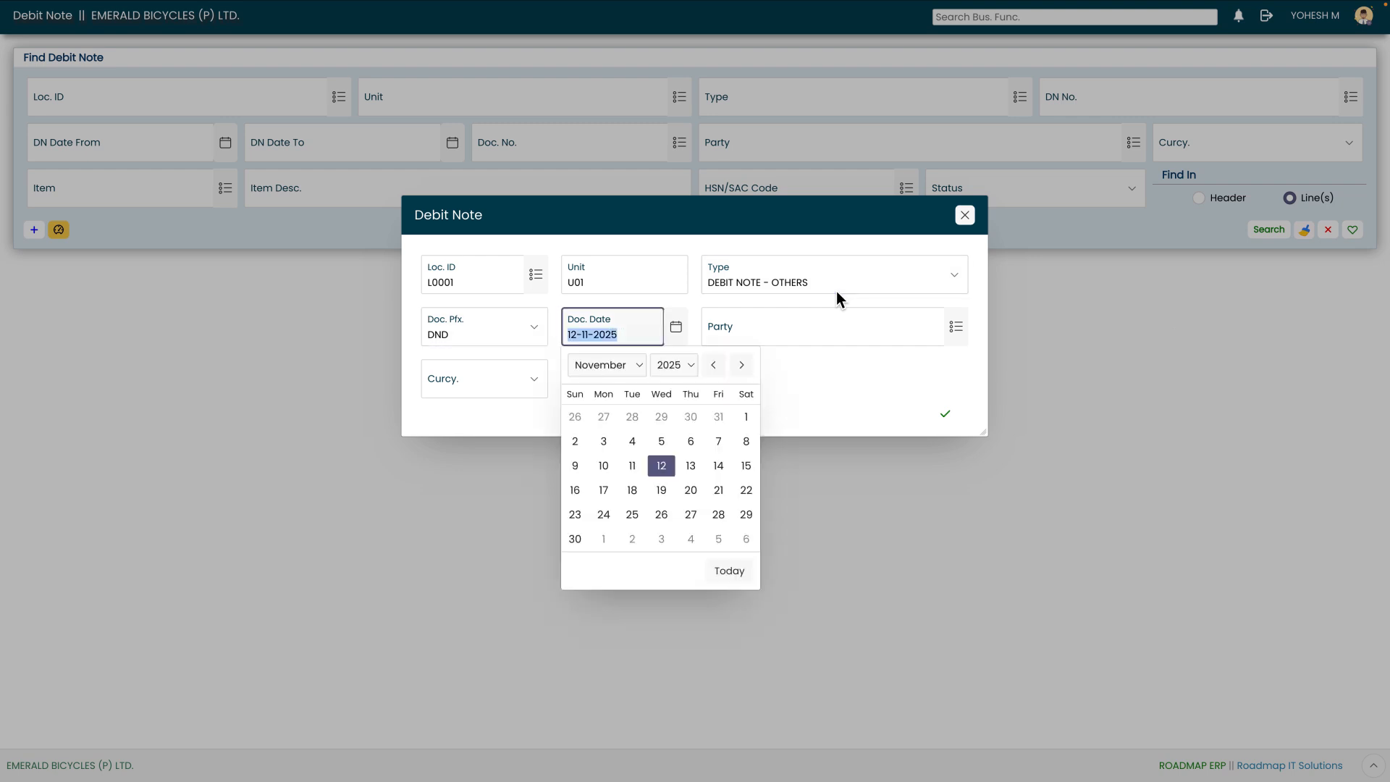
pyautogui.click(668, 465)
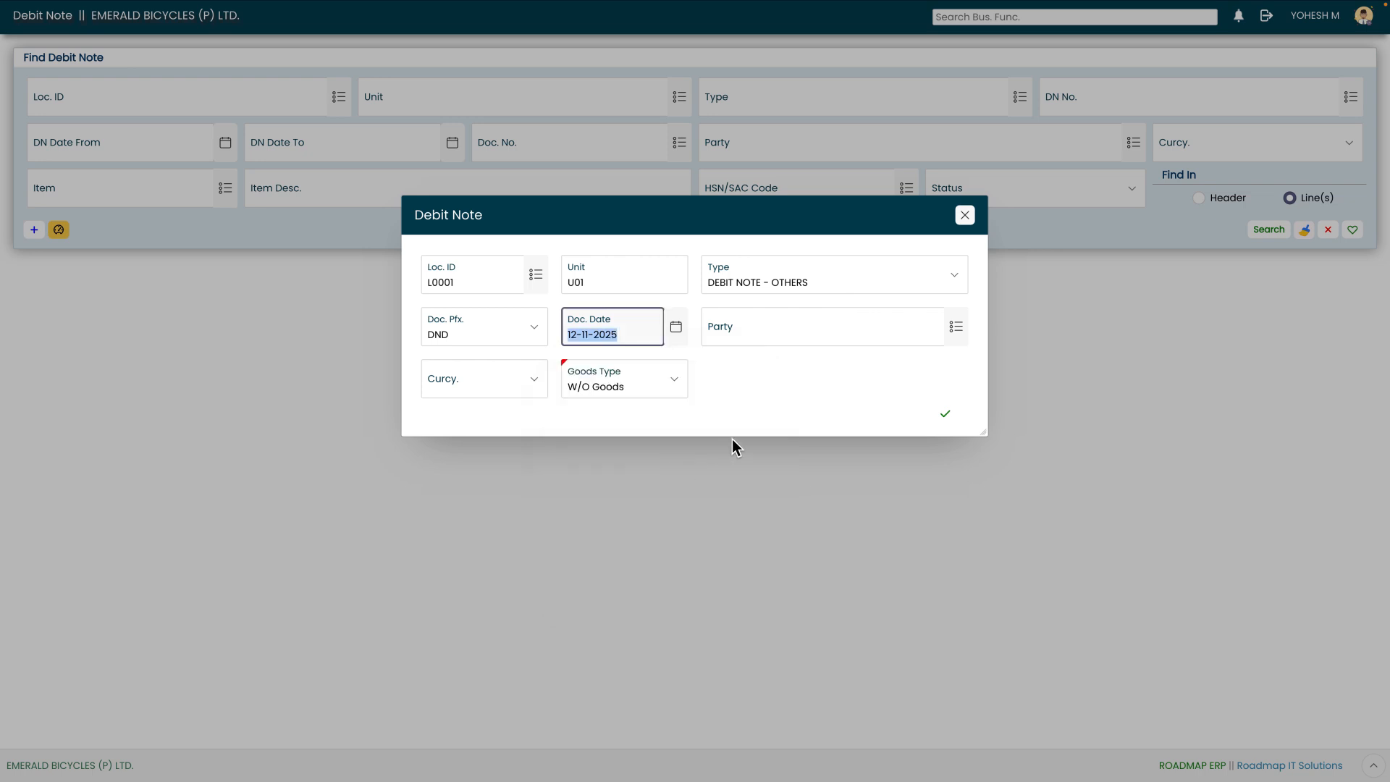
pyautogui.press('Tab')
pyautogui.click(956, 328)
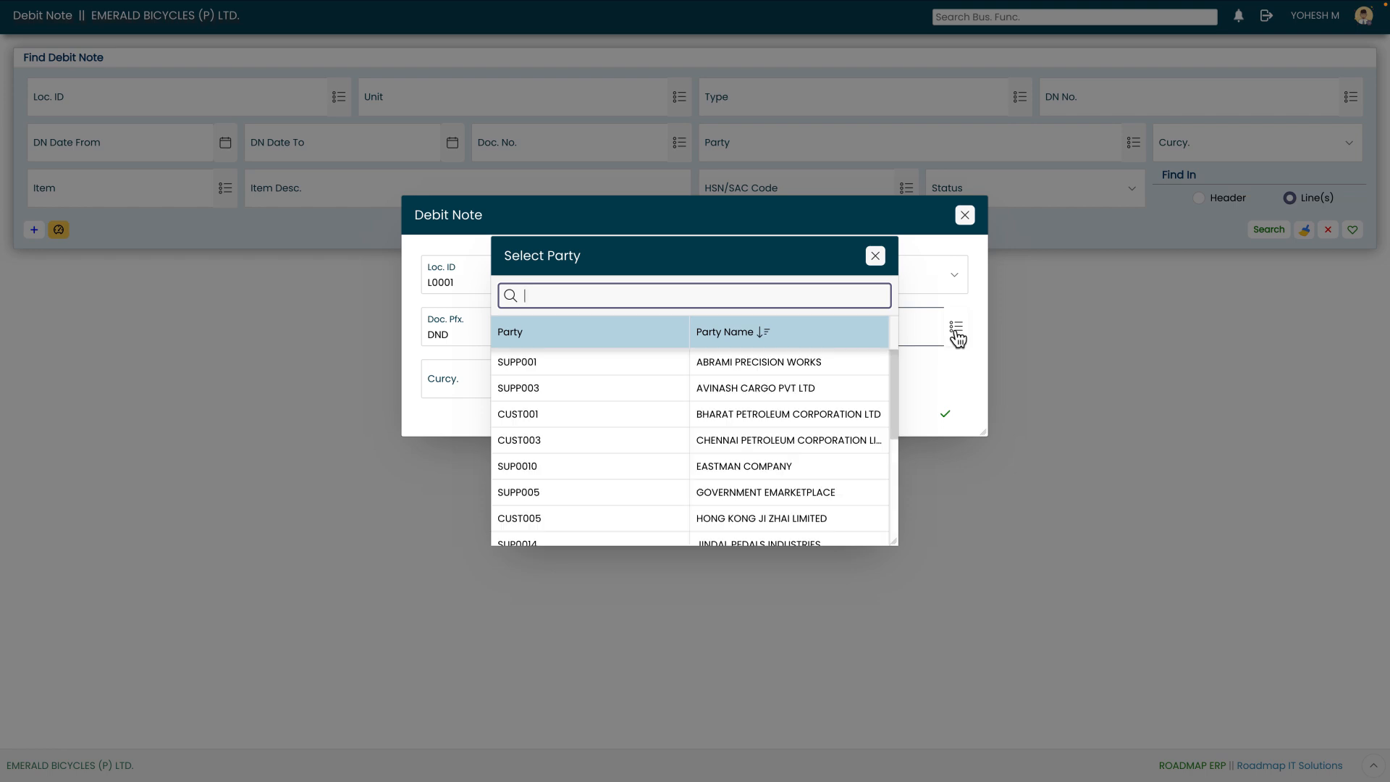
pyautogui.click(839, 361)
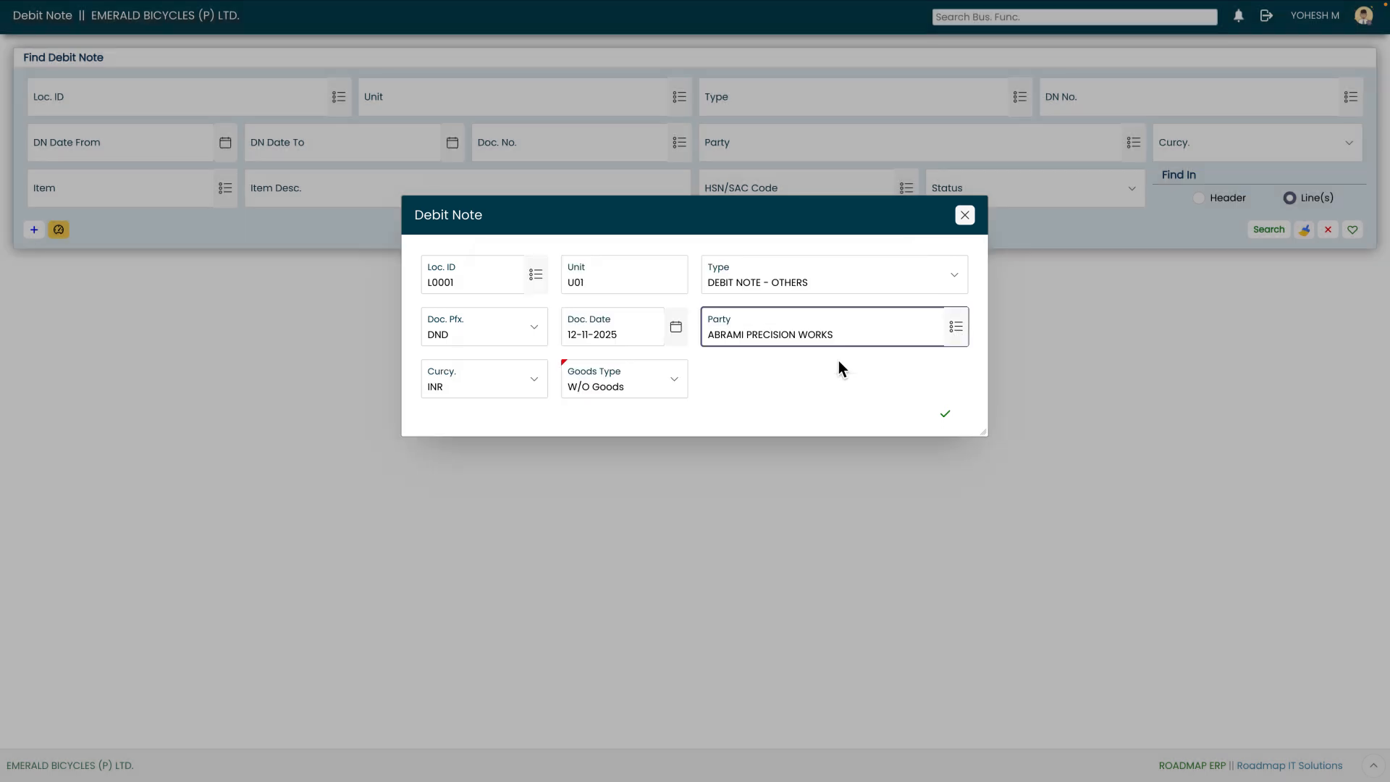
# - Confirm the debit note header with currency INR and goods type W/O Goods
pyautogui.press('Tab')
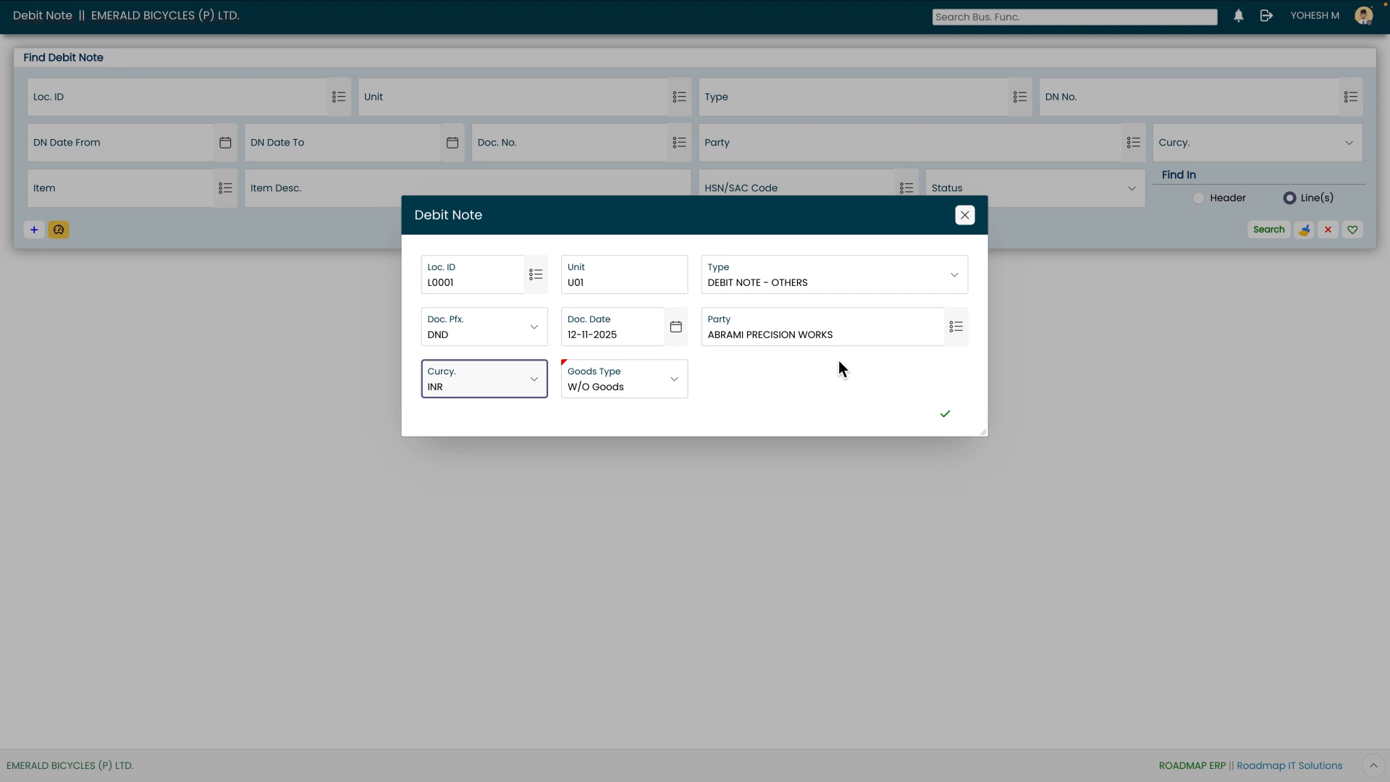
pyautogui.press('Tab')
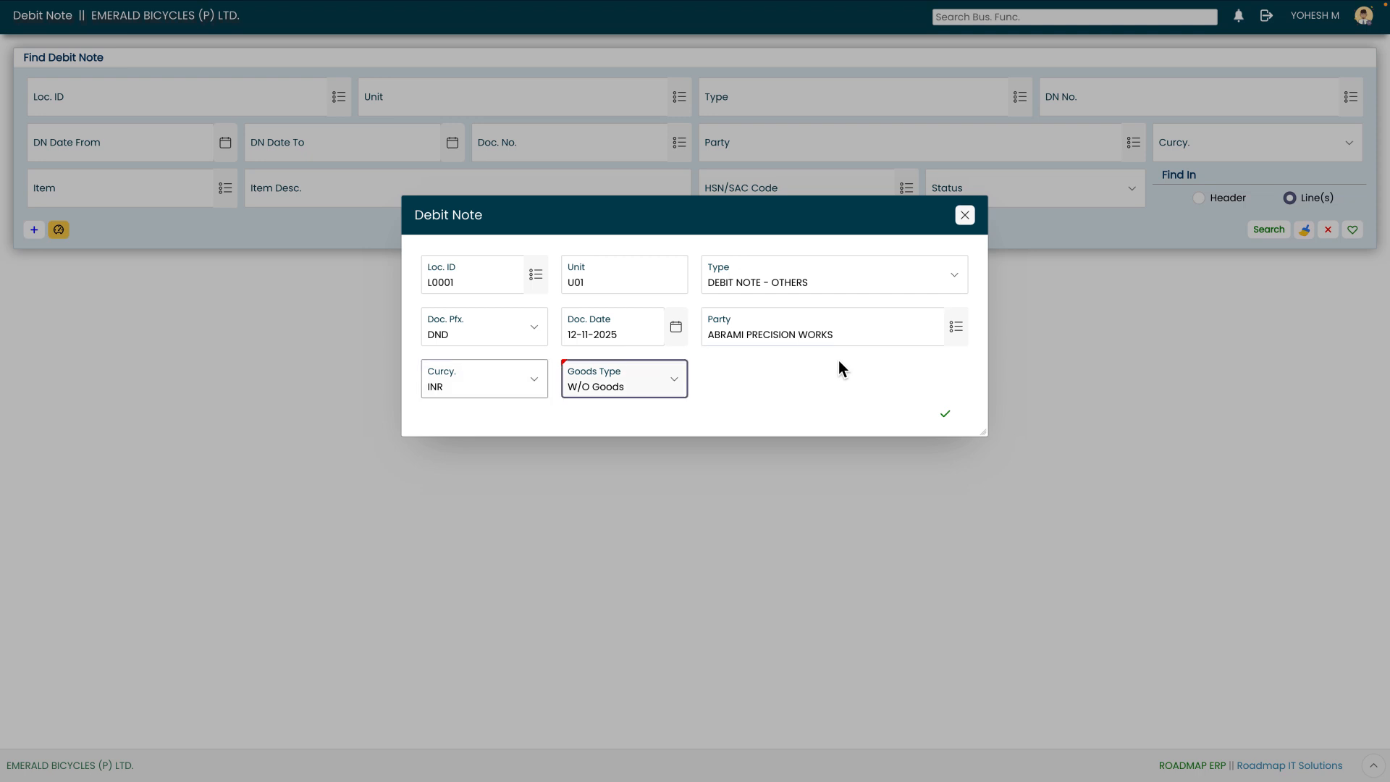
pyautogui.click(946, 416)
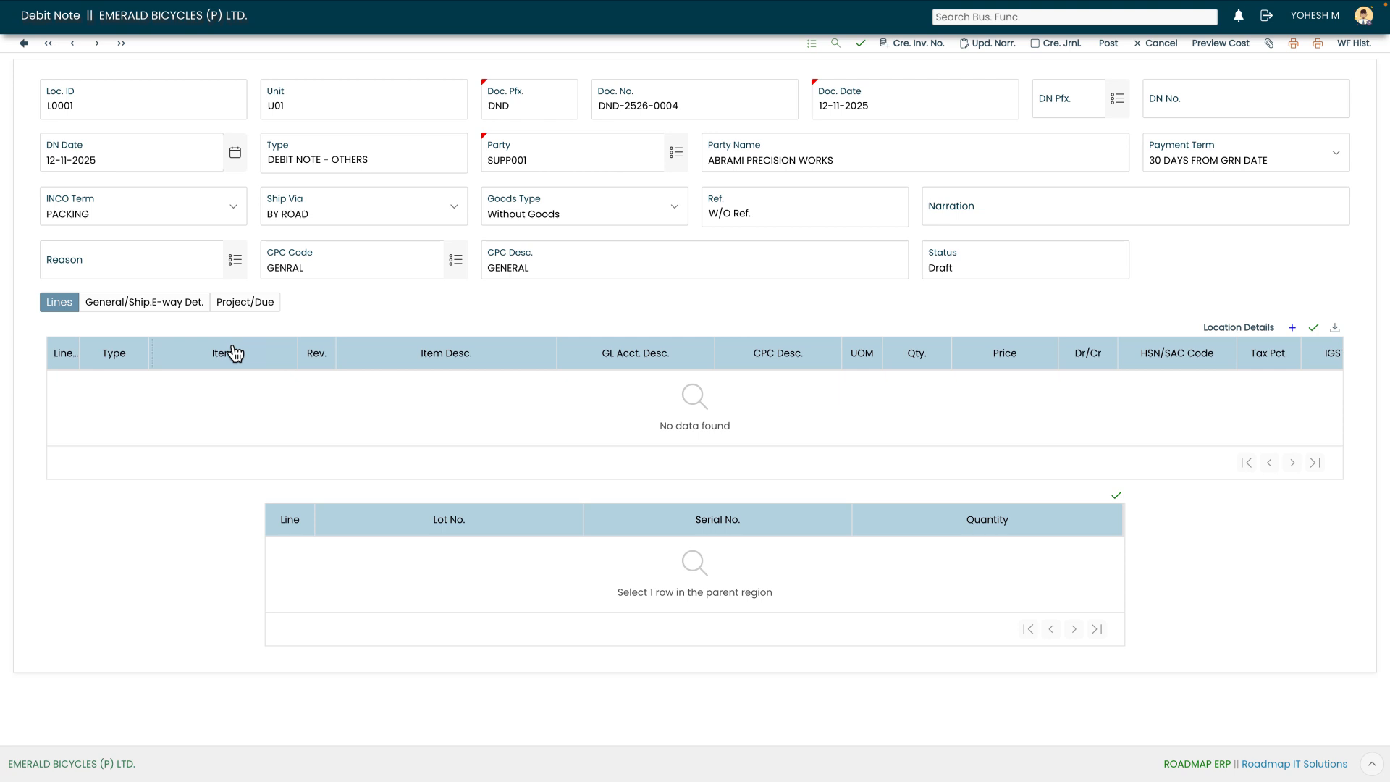
# - Set the reason to Debit Note - Others and save the debit note
pyautogui.click(235, 259)
pyautogui.click(616, 354)
pyautogui.click(862, 44)
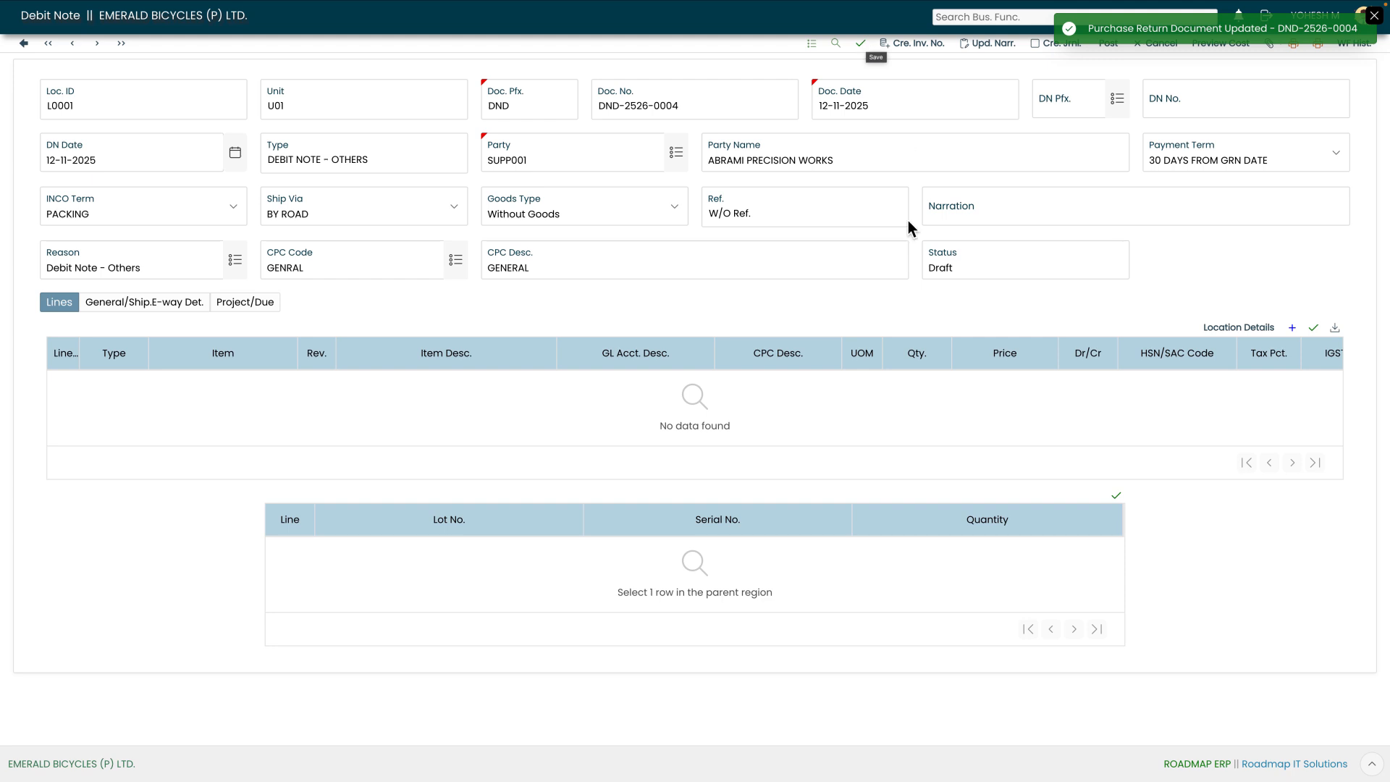
# - Add a Tax only line with quantity 1 and a price of 10000
pyautogui.click(1293, 330)
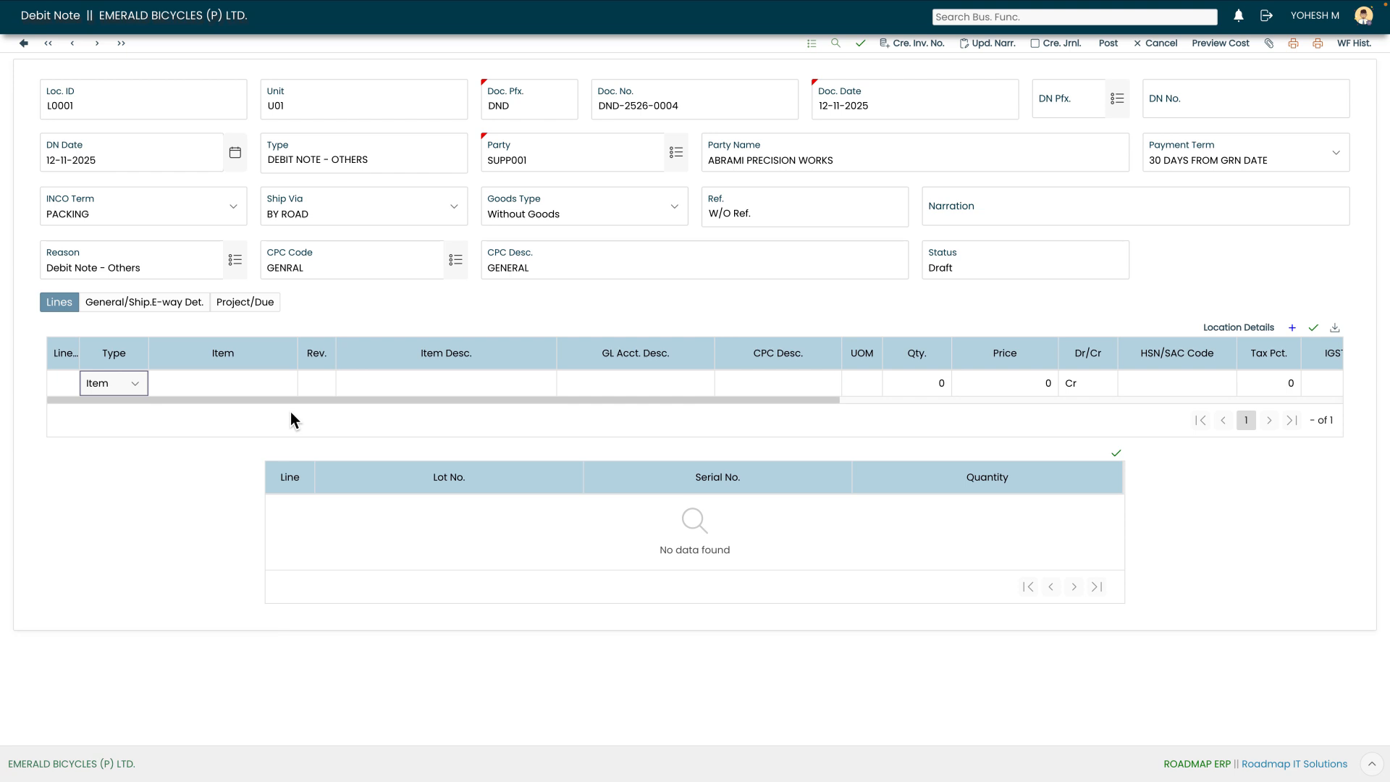
pyautogui.click(126, 391)
pyautogui.click(130, 415)
pyautogui.click(1046, 384)
pyautogui.write('1')
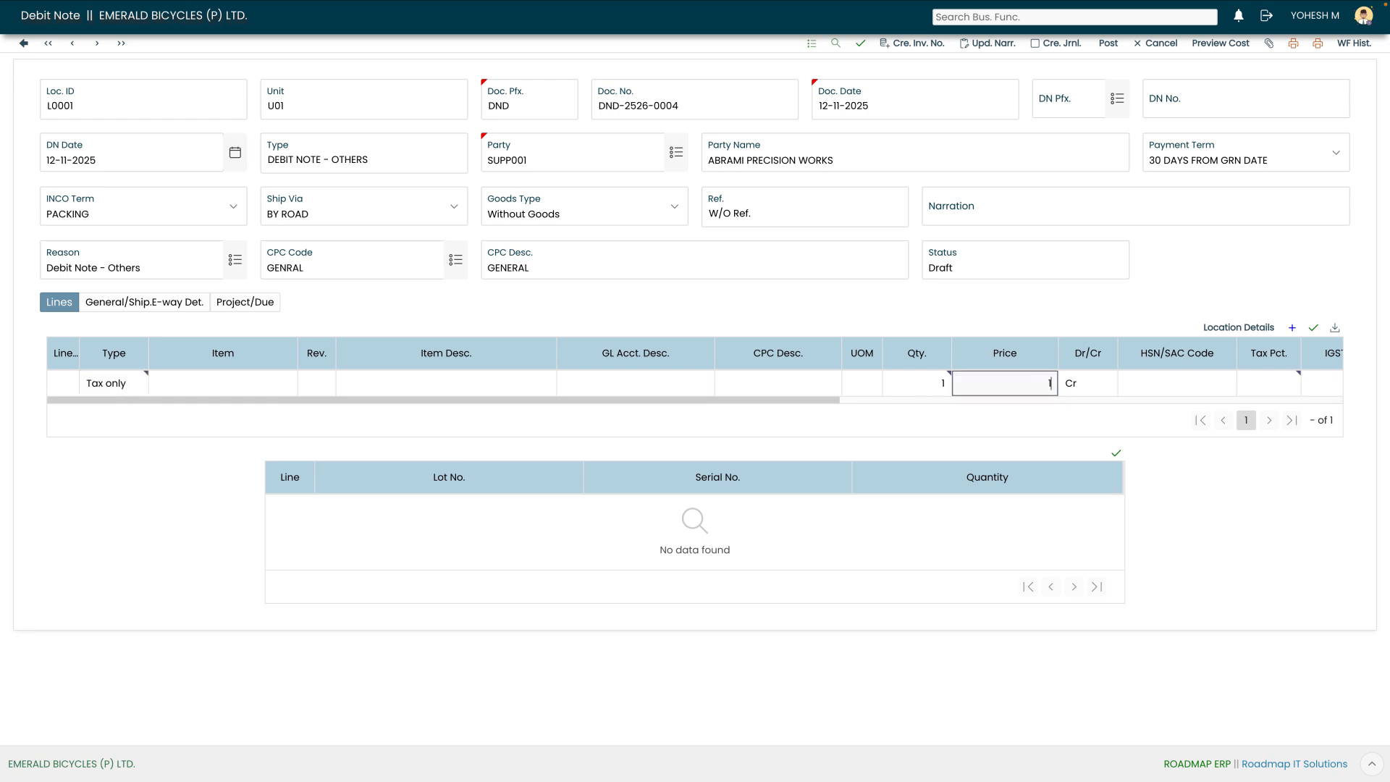
pyautogui.write('0000')
pyautogui.press('Tab')
pyautogui.press('Tab')
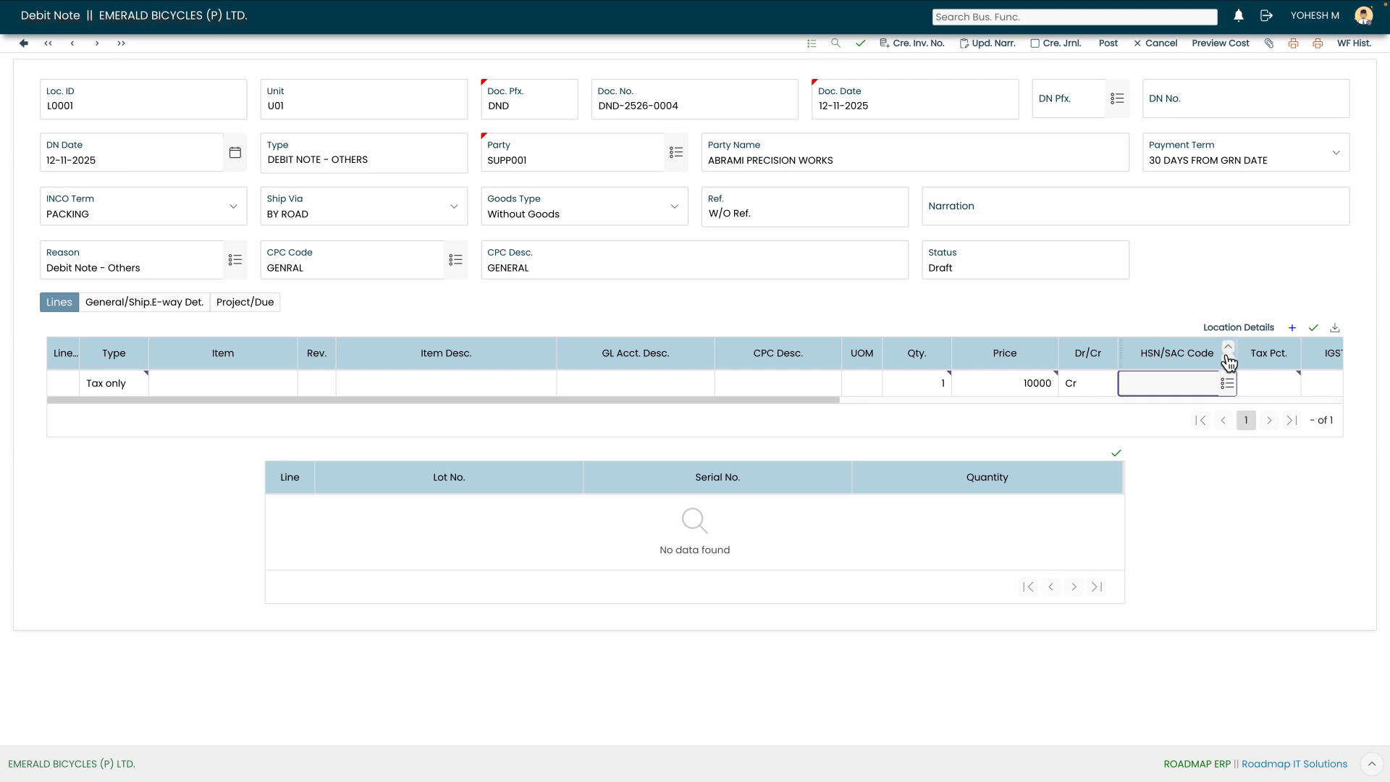
# - Assign HSN/SAC code 87149990 to the line and save the line
pyautogui.click(1229, 385)
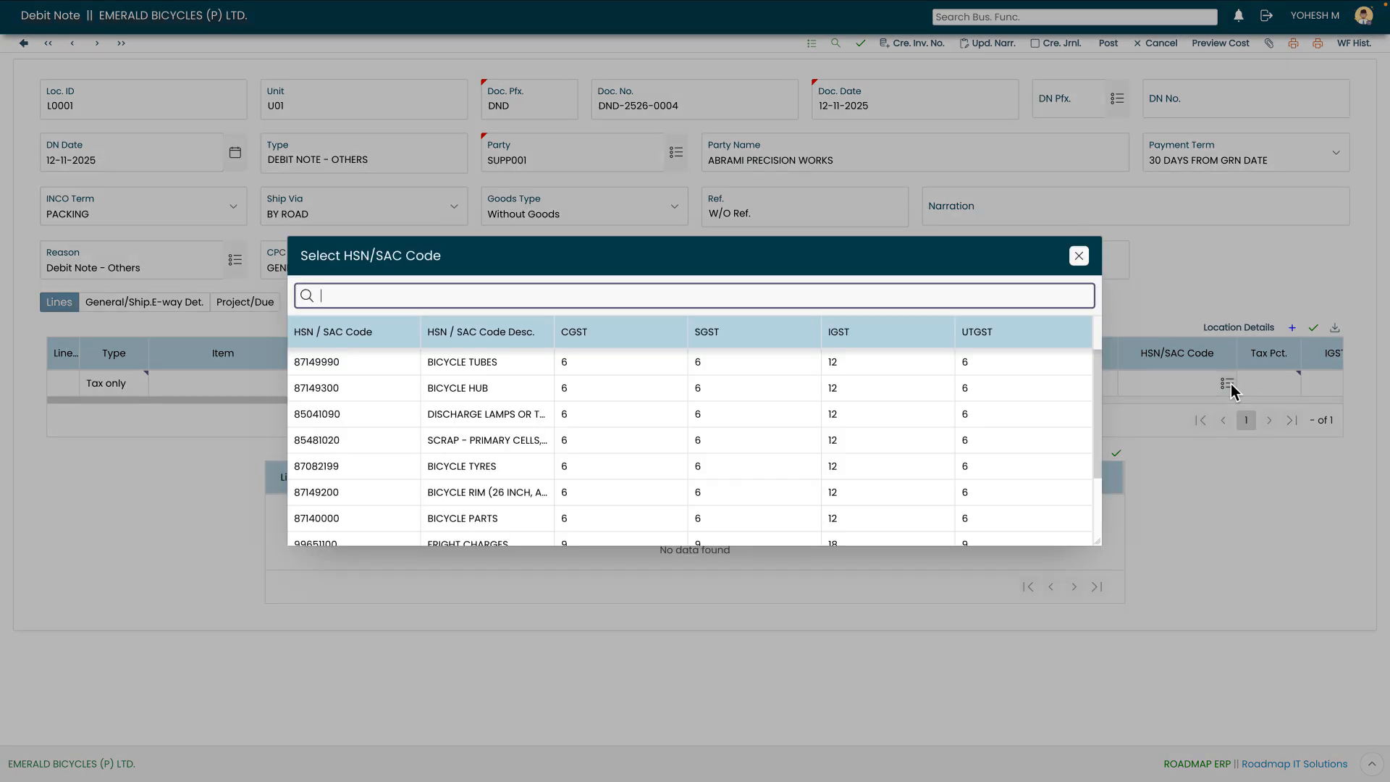
pyautogui.doubleClick(412, 363)
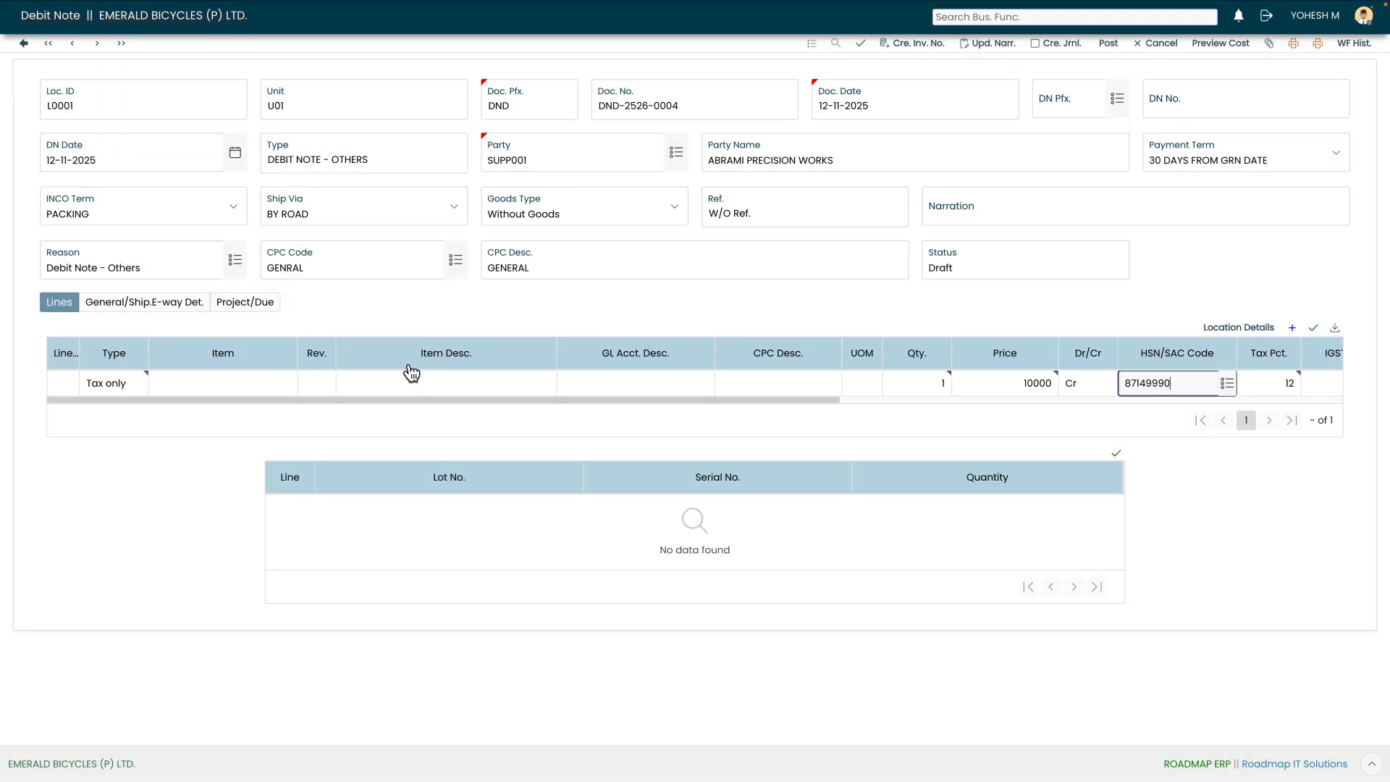
pyautogui.click(1314, 331)
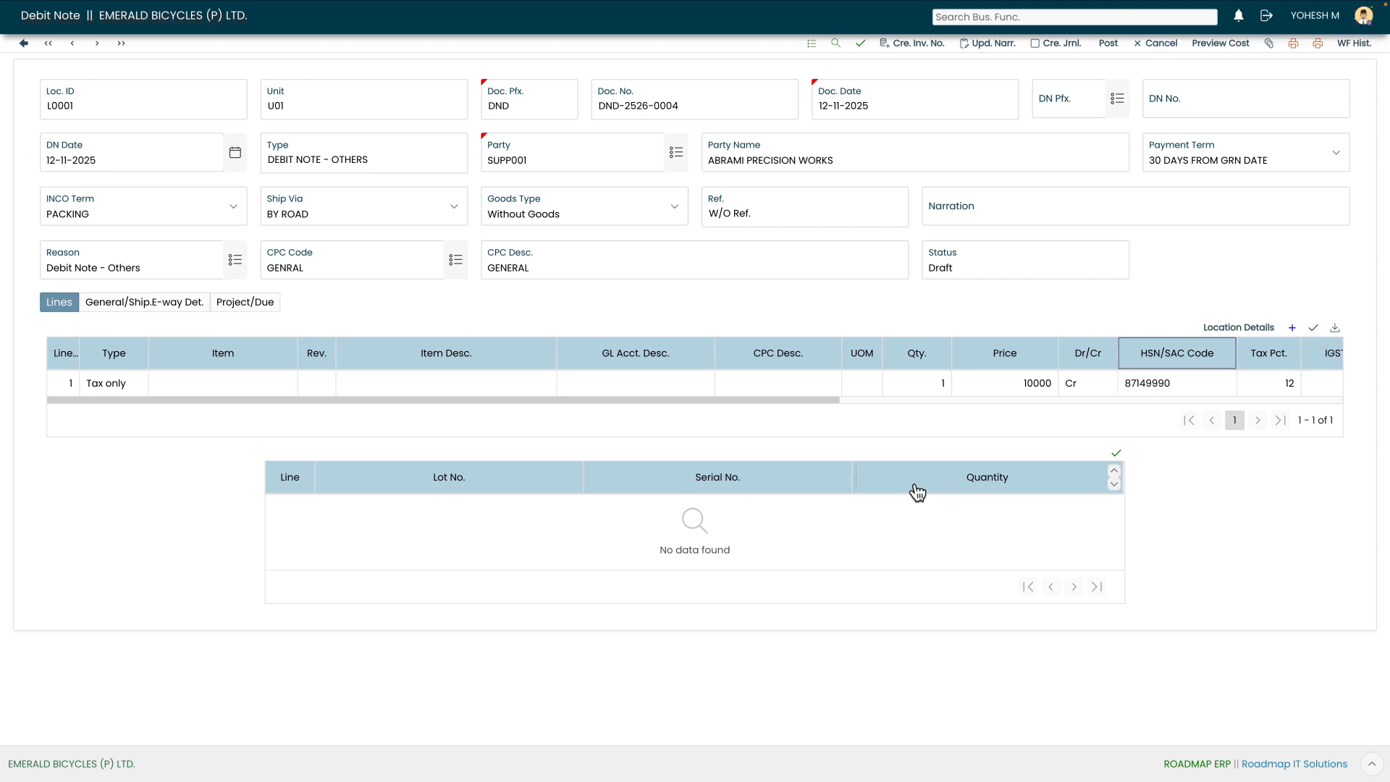
# - Scroll across the line to review its tax percentage and GST amount columns
pyautogui.moveTo(805, 399); pyautogui.dragTo(885, 401)
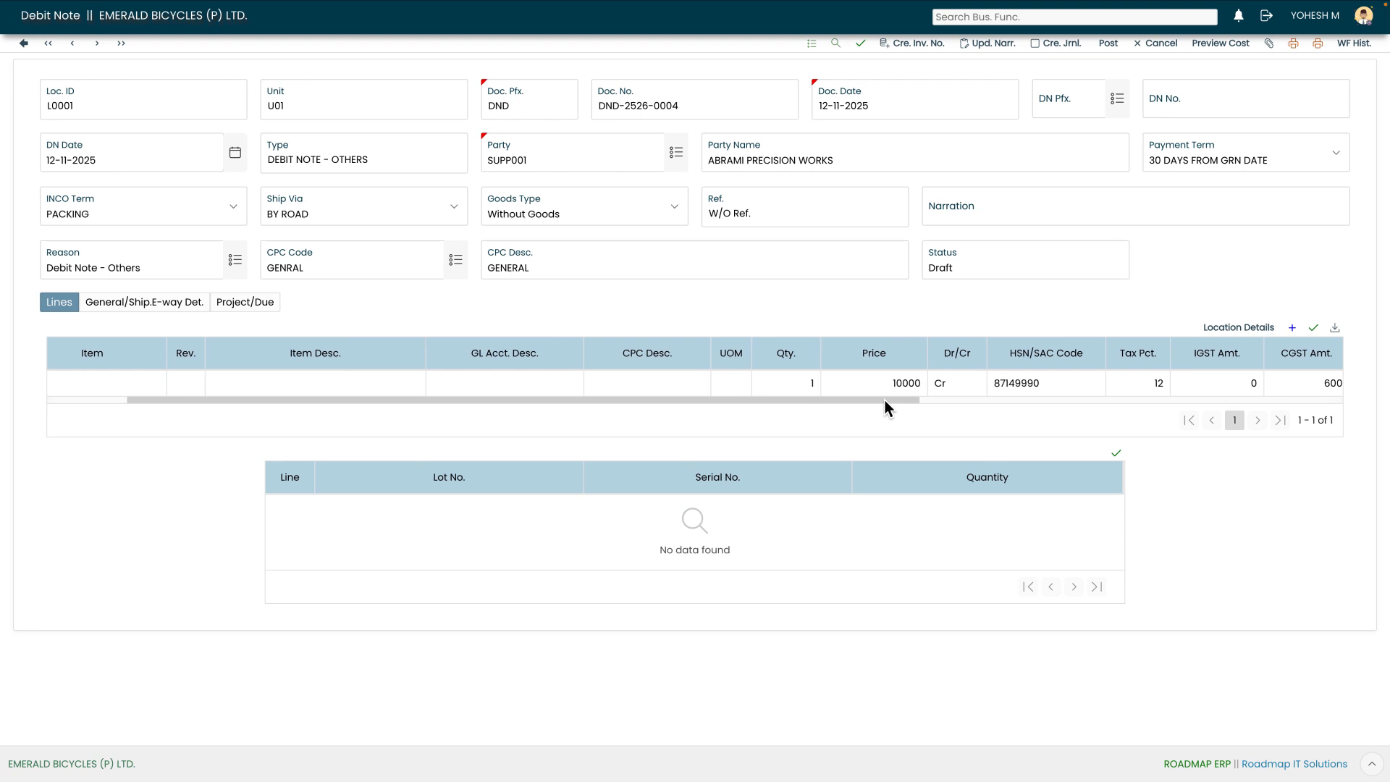
pyautogui.moveTo(856, 404); pyautogui.dragTo(967, 406)
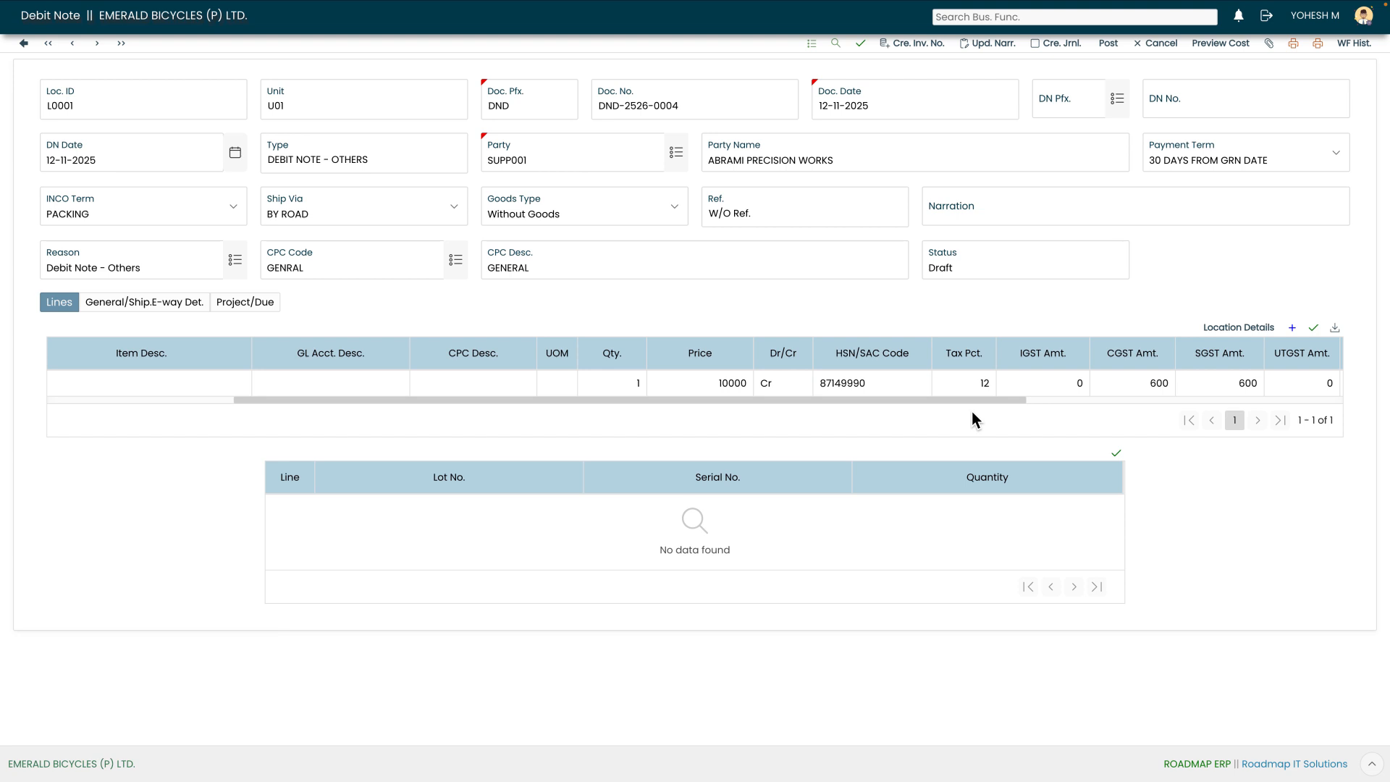
pyautogui.moveTo(975, 400); pyautogui.dragTo(1023, 400)
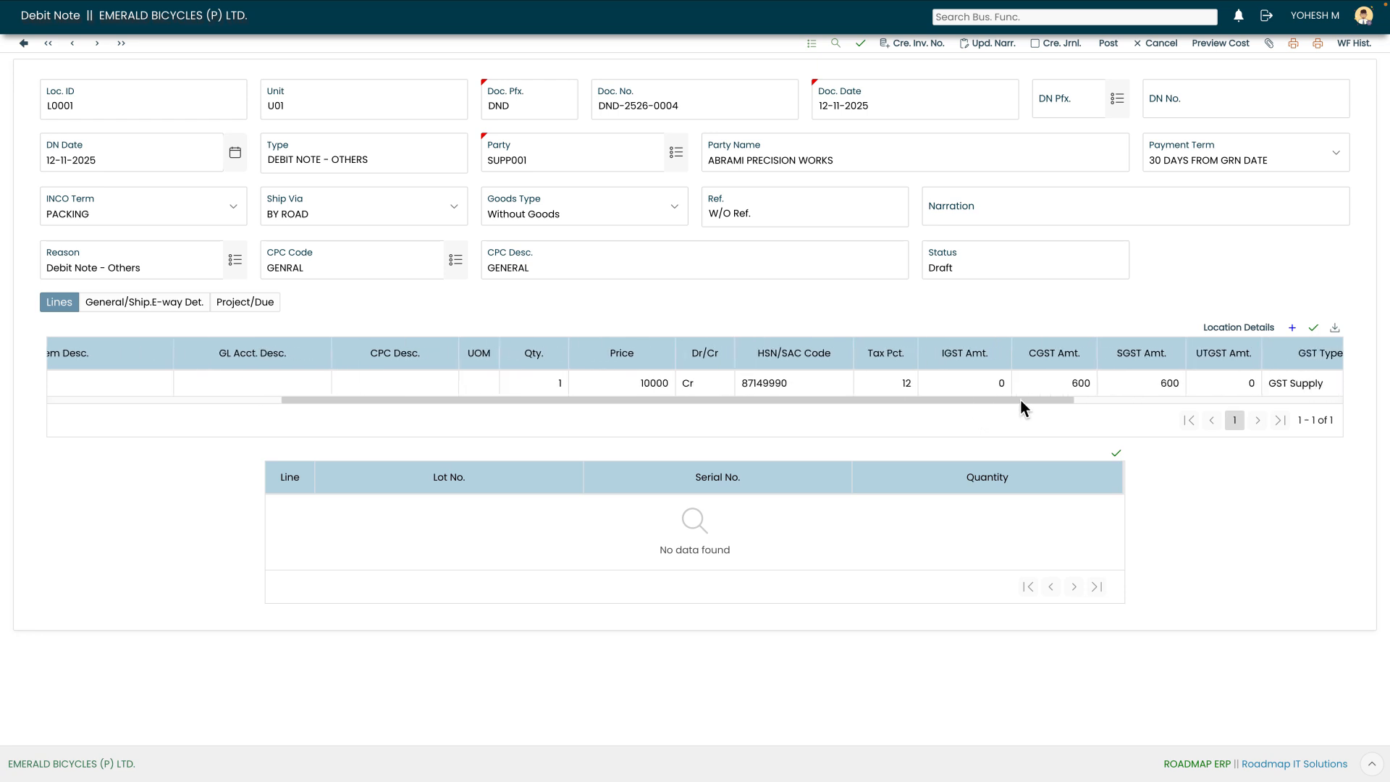
# - Set the DN prefix to DNOT and save the debit note
pyautogui.click(1115, 112)
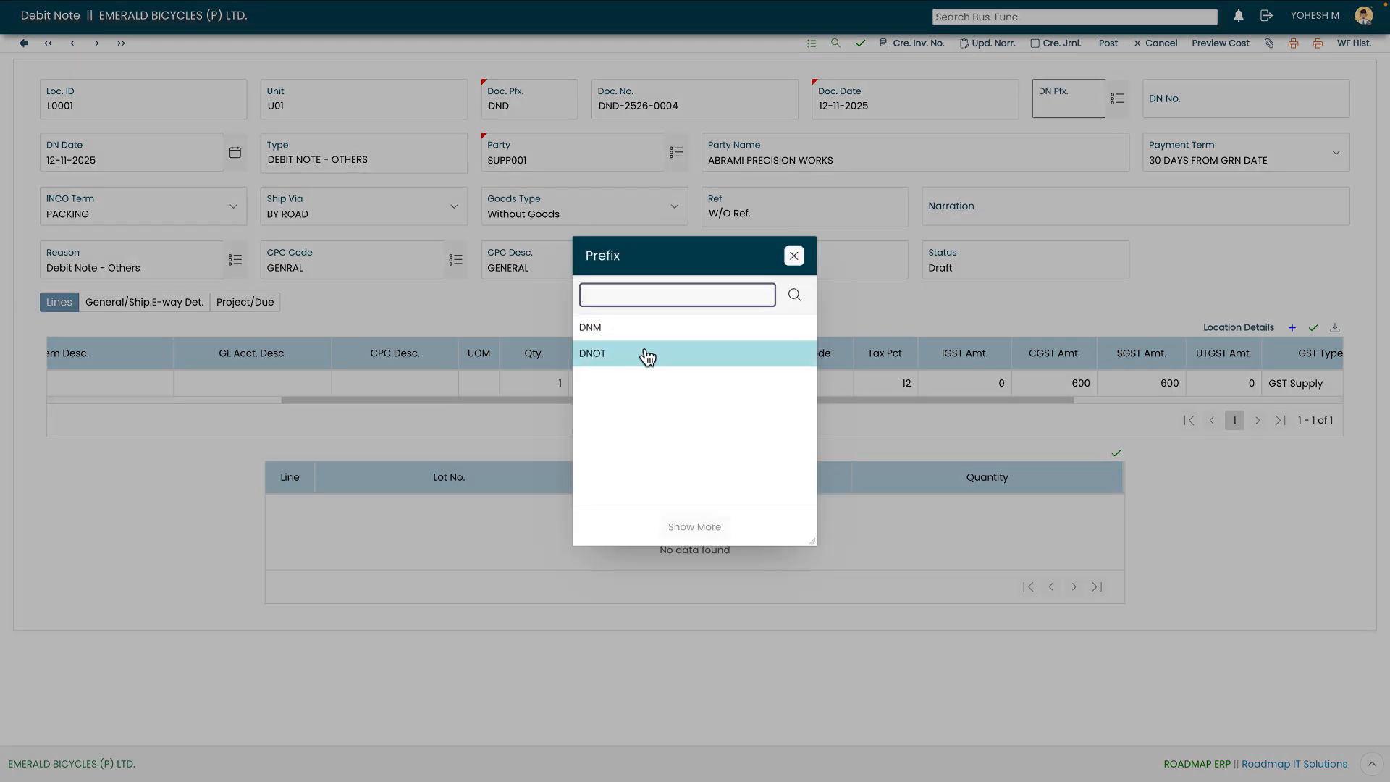
pyautogui.click(645, 354)
pyautogui.click(865, 46)
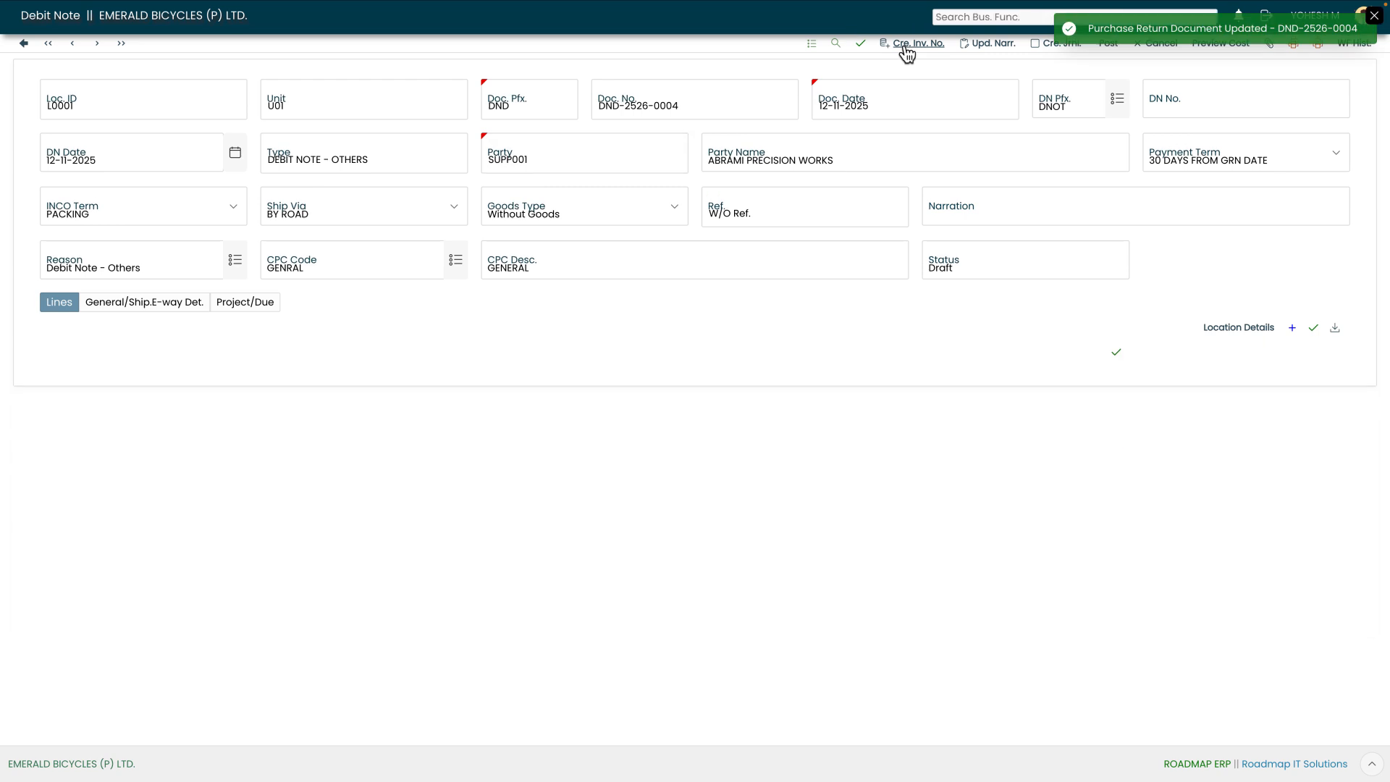
# - Generate the debit note's DN number and update its narration
pyautogui.click(905, 47)
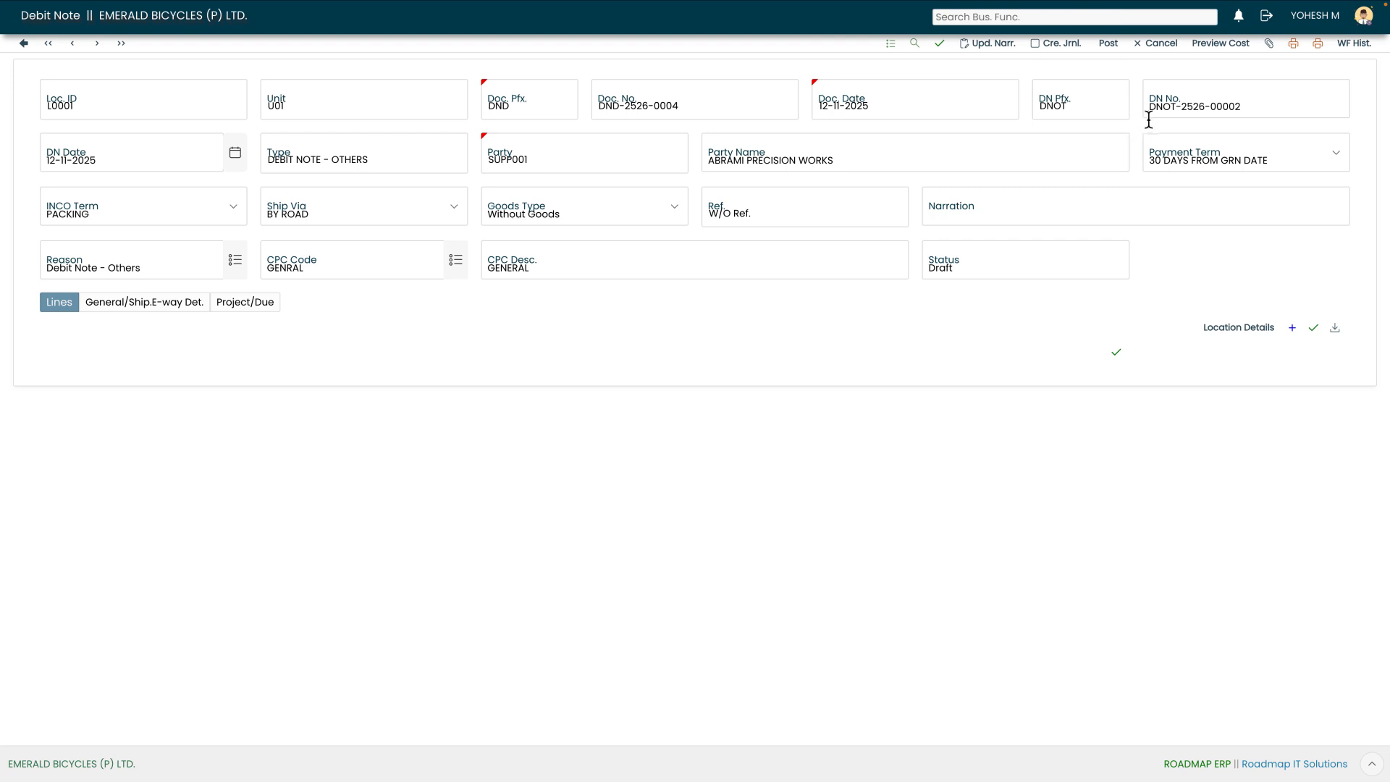
pyautogui.moveTo(1157, 110); pyautogui.dragTo(1226, 109)
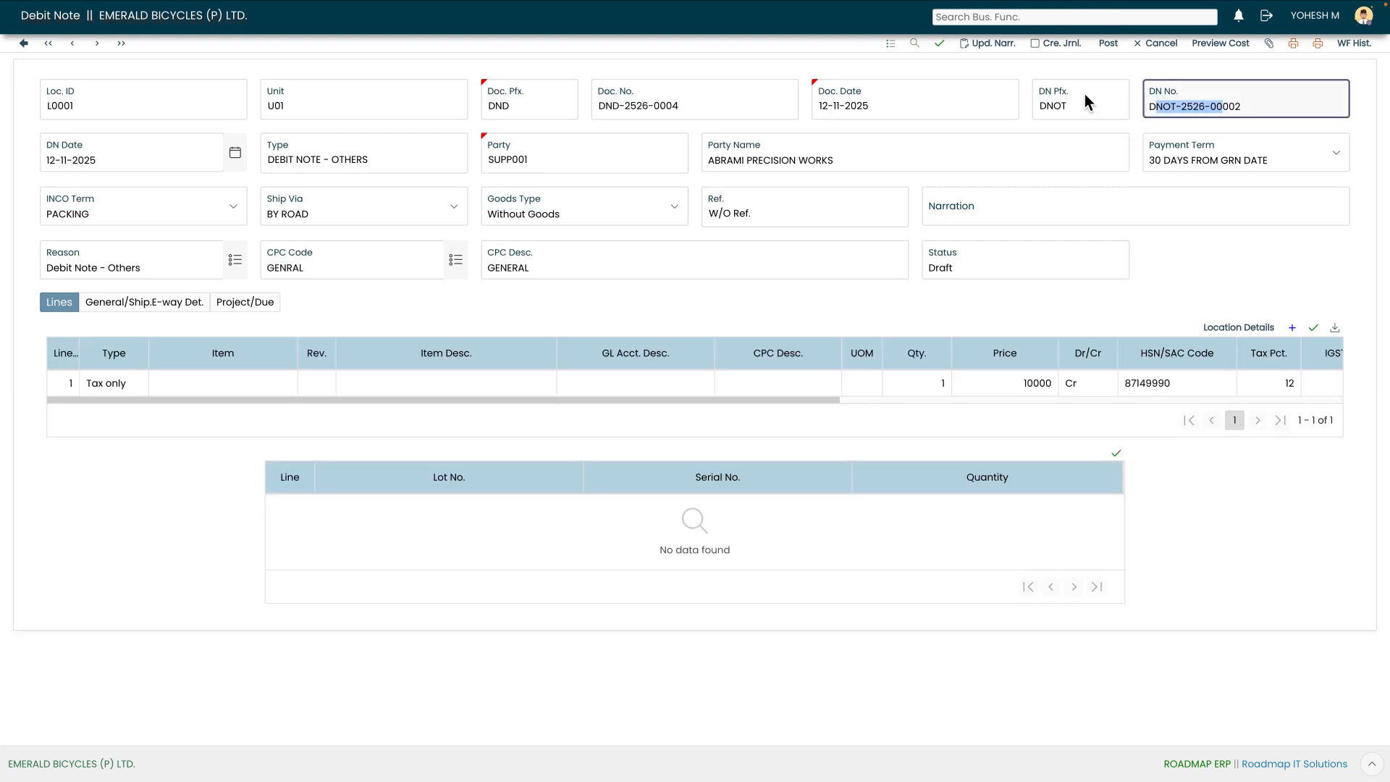
pyautogui.click(995, 49)
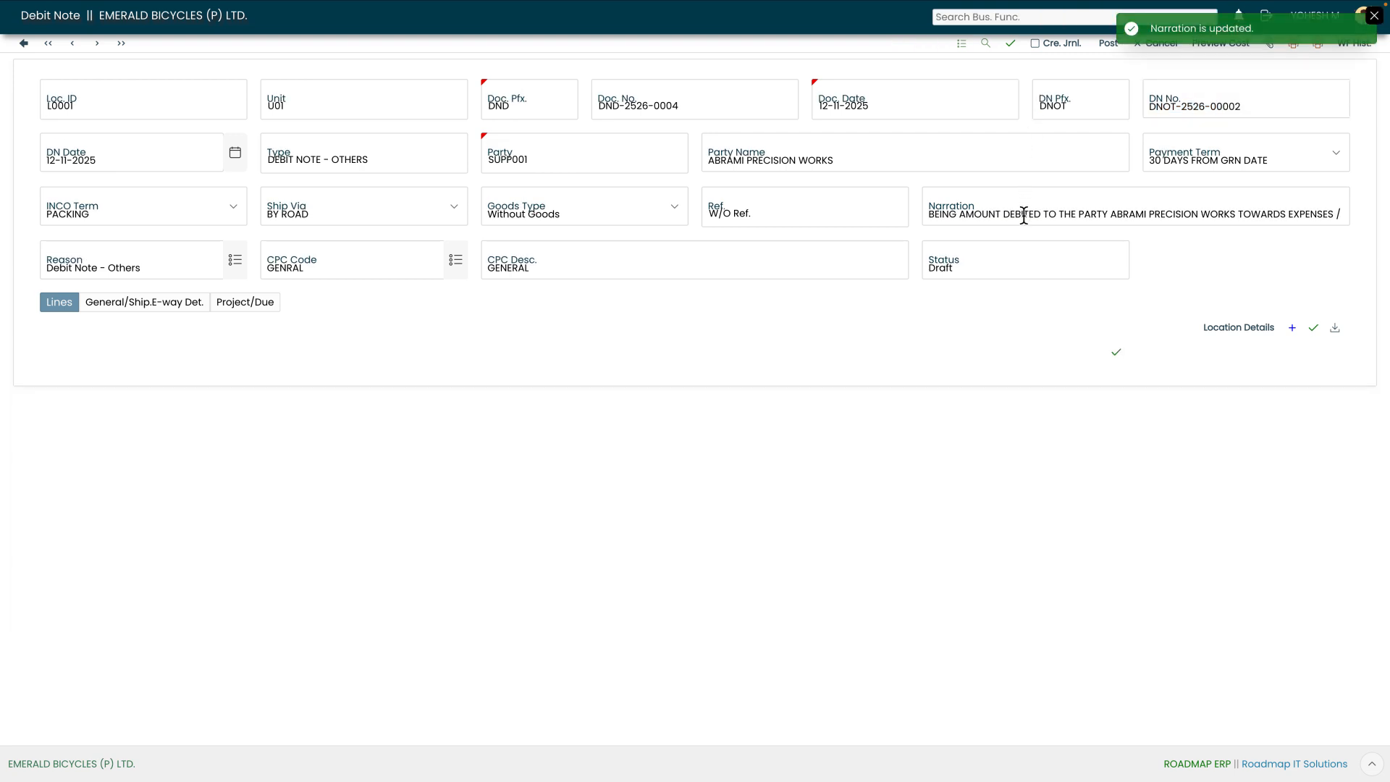
# - Create the accounting journal for the debit note and open it for viewing
pyautogui.click(1024, 217)
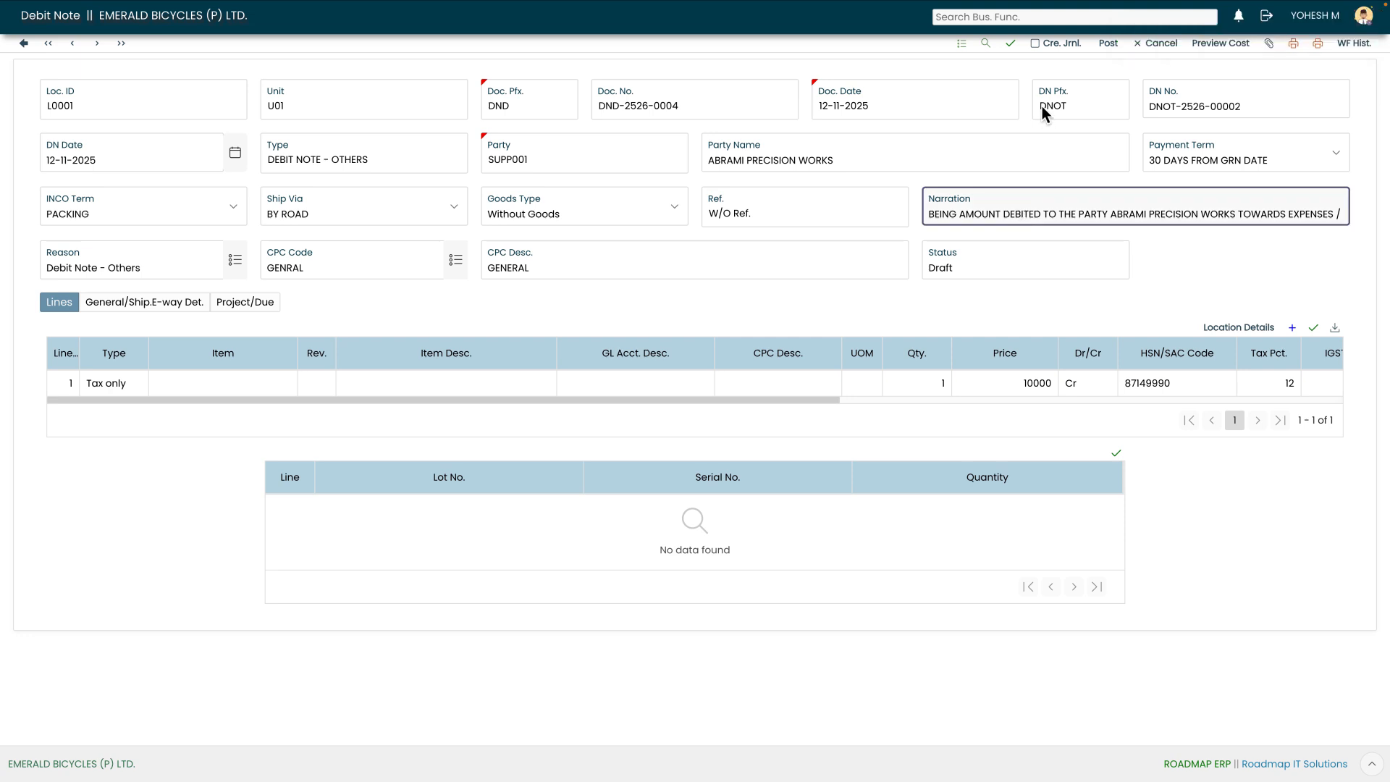
pyautogui.click(1036, 45)
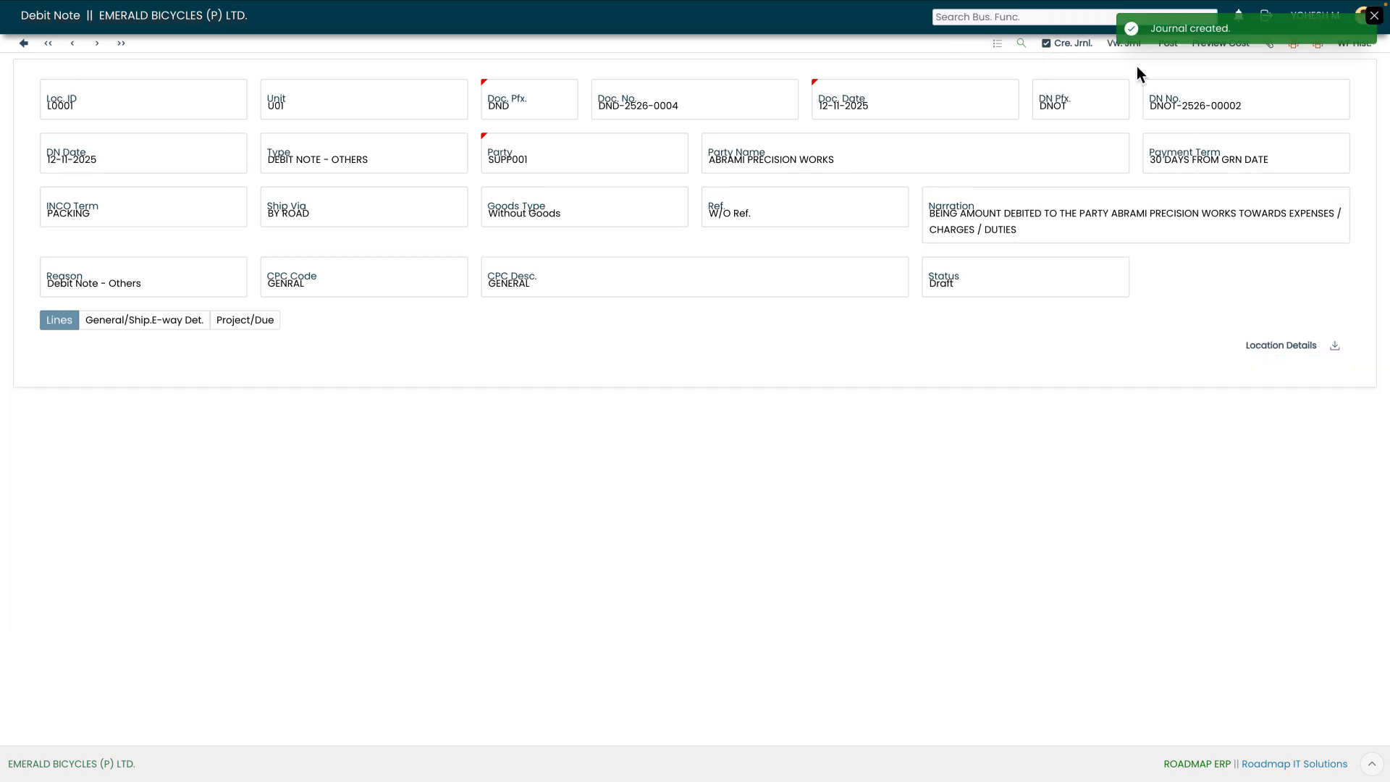
pyautogui.click(1373, 16)
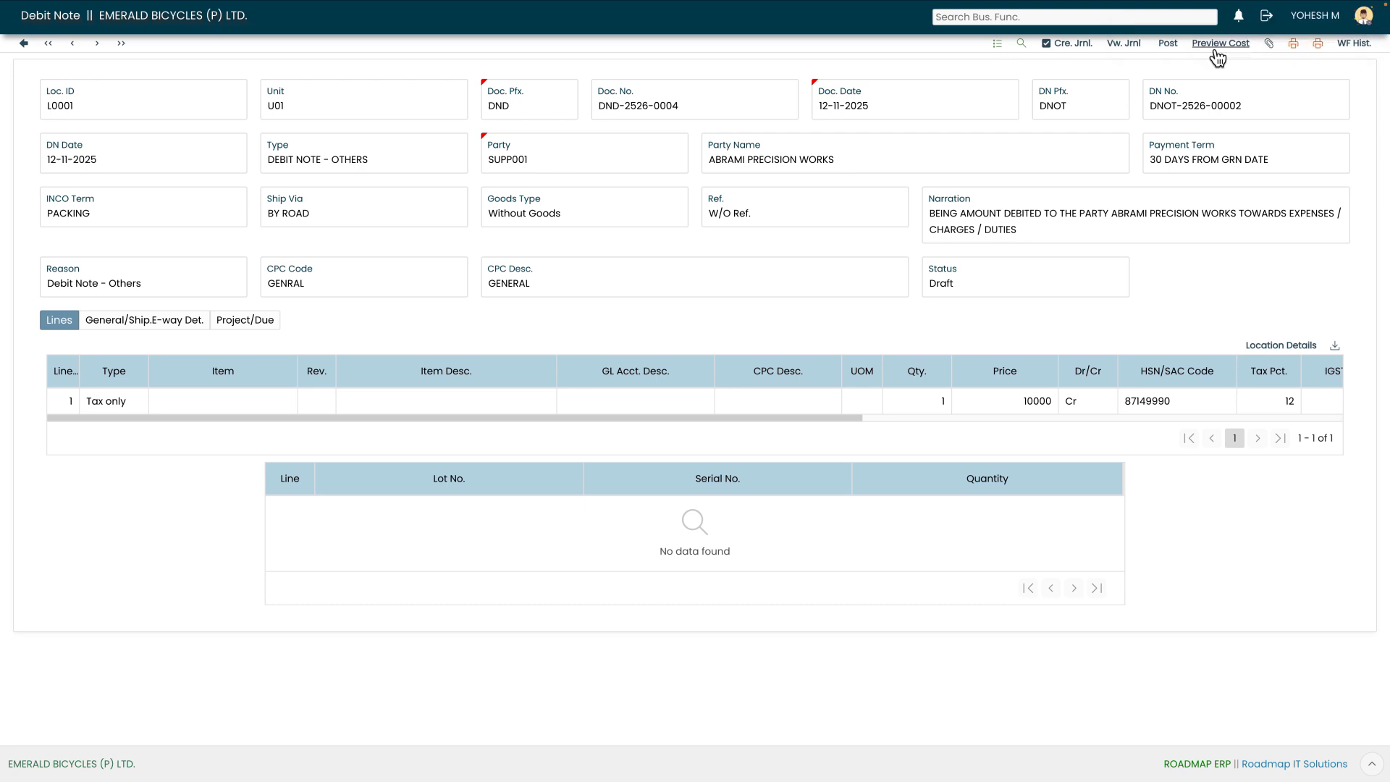
pyautogui.click(1122, 45)
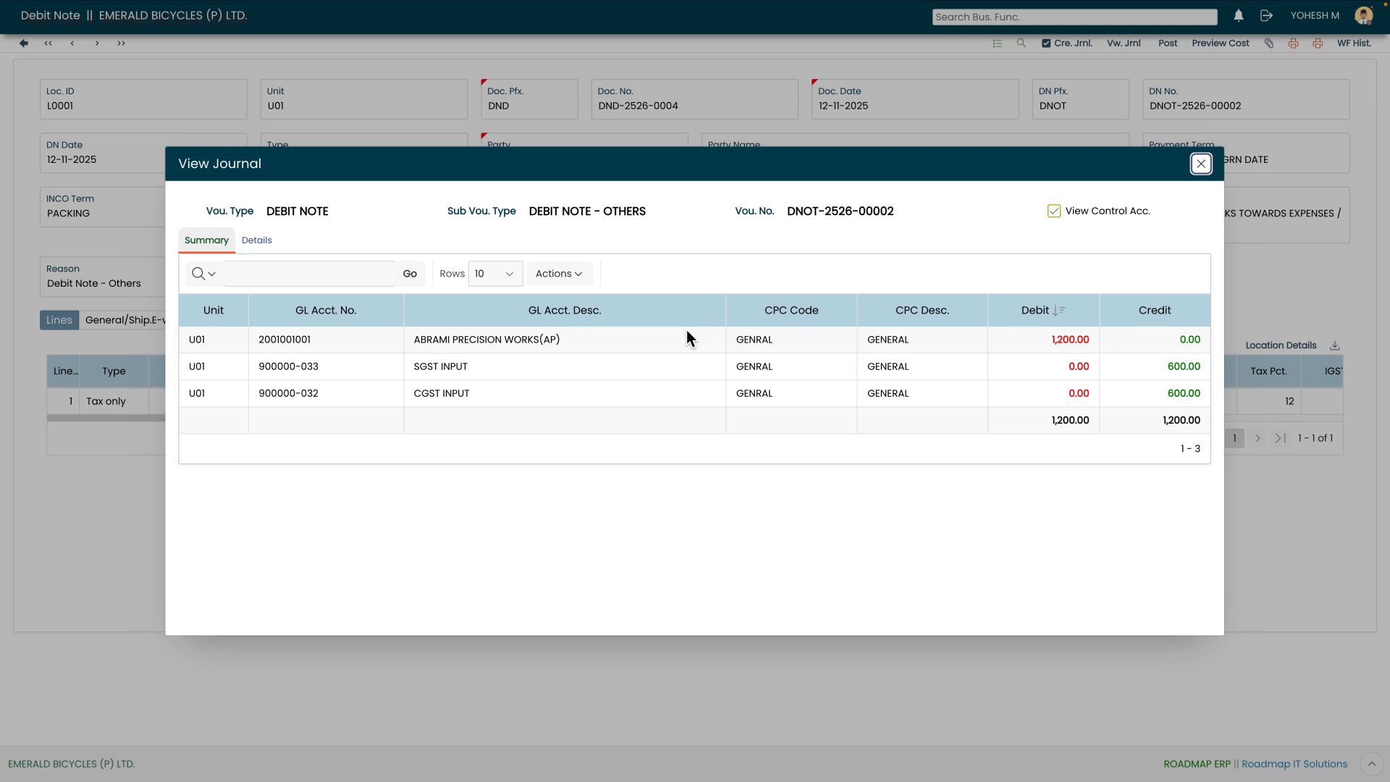
# - Close the journal and post the debit note, forwarding it for reviewing with the Forward for Reviewing action
pyautogui.click(1201, 165)
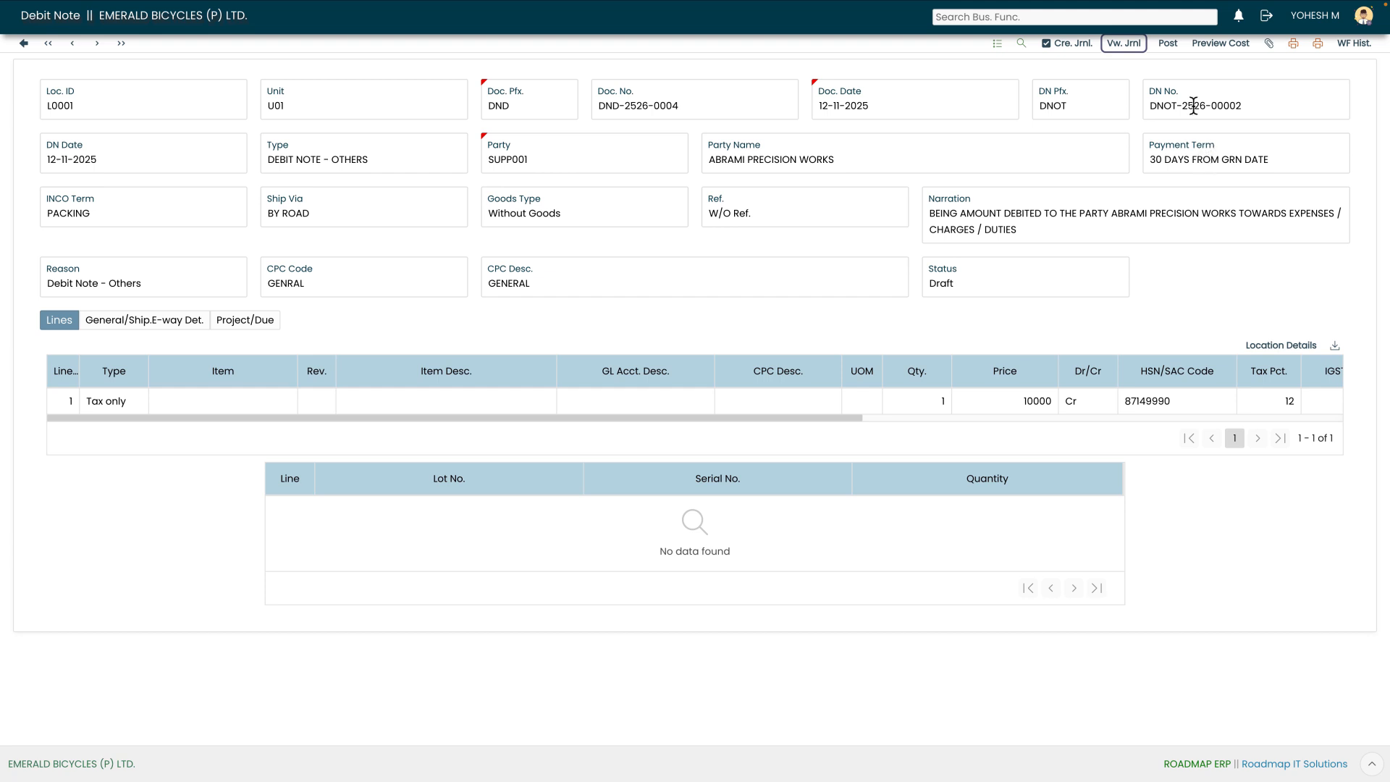
pyautogui.click(1169, 45)
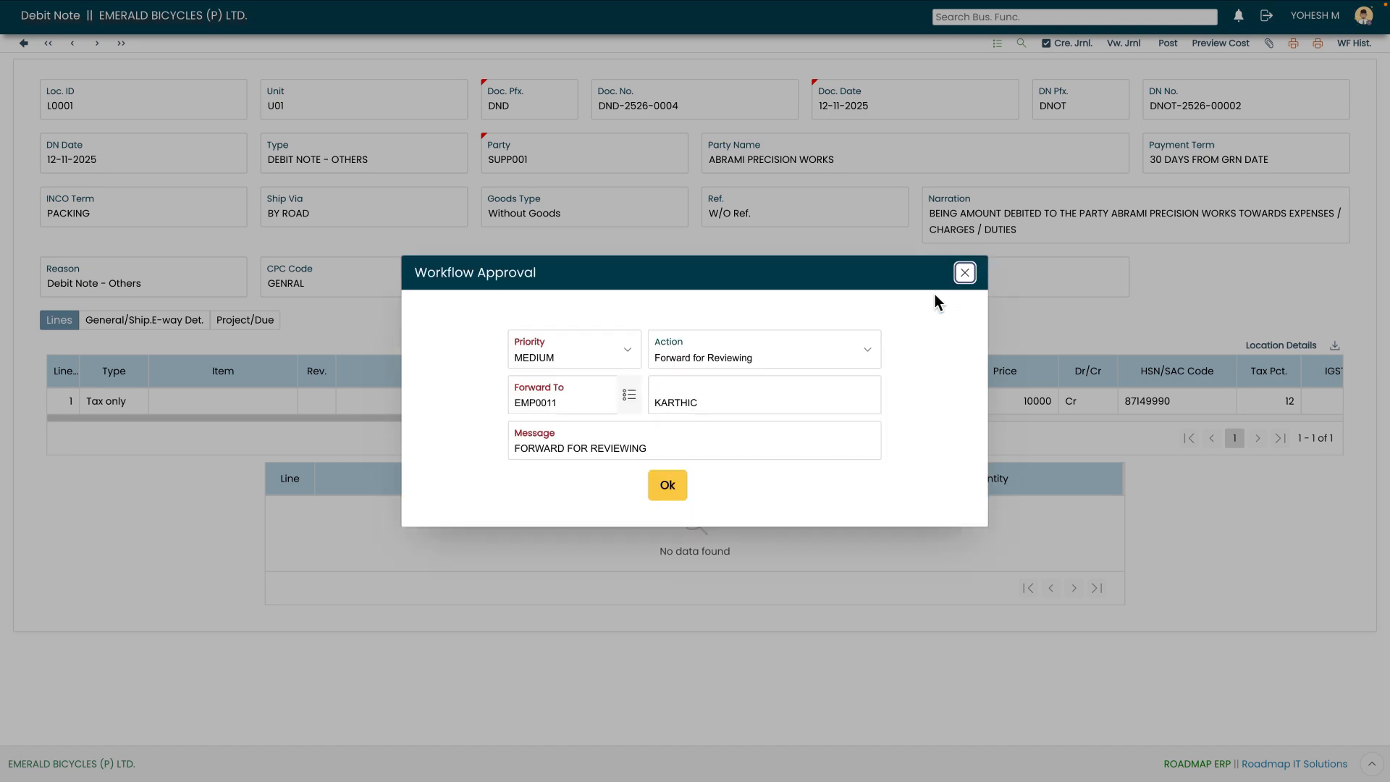
pyautogui.click(668, 486)
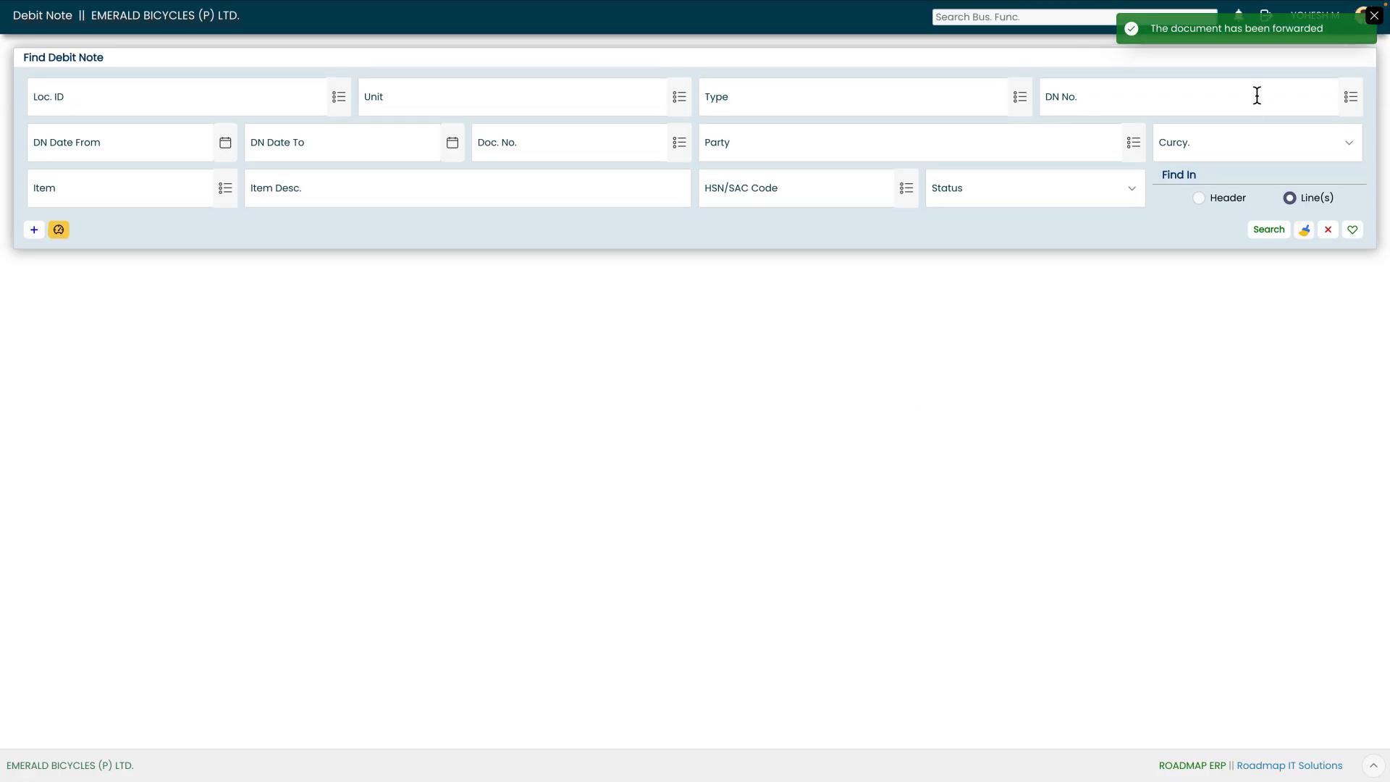
# - Log out and sign back in as the finance reviewer with that user's username and password
pyautogui.click(1374, 16)
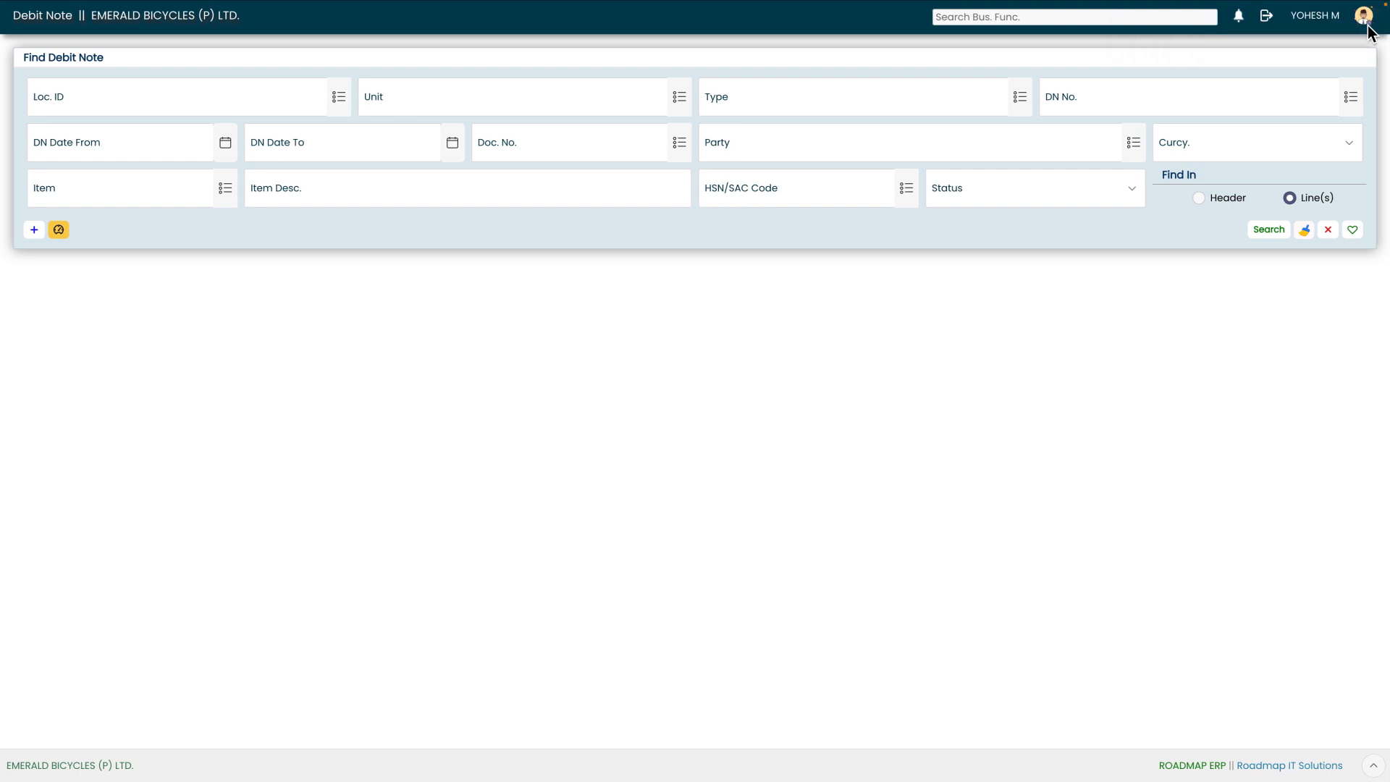
pyautogui.click(1267, 17)
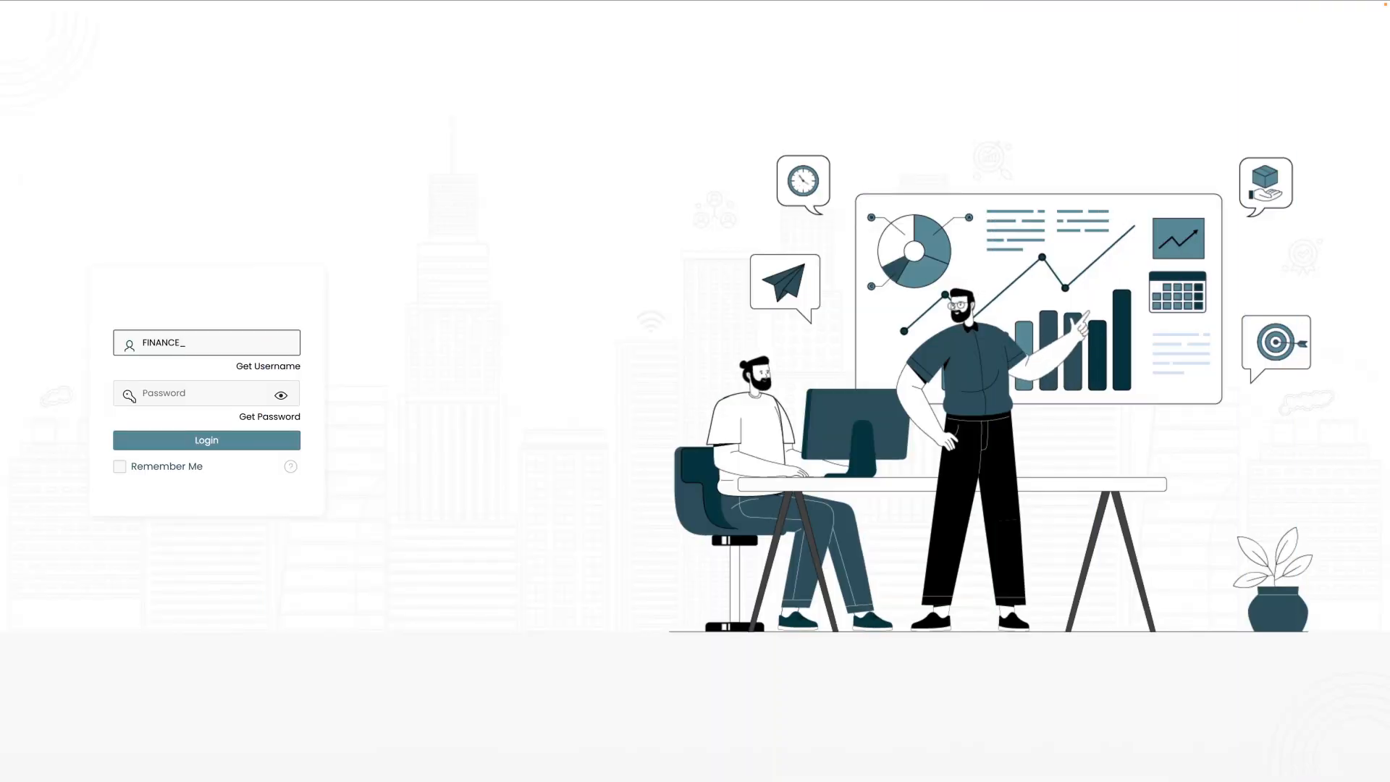
pyautogui.write('SUP')
pyautogui.press('Tab')
pyautogui.write('•••••••••')
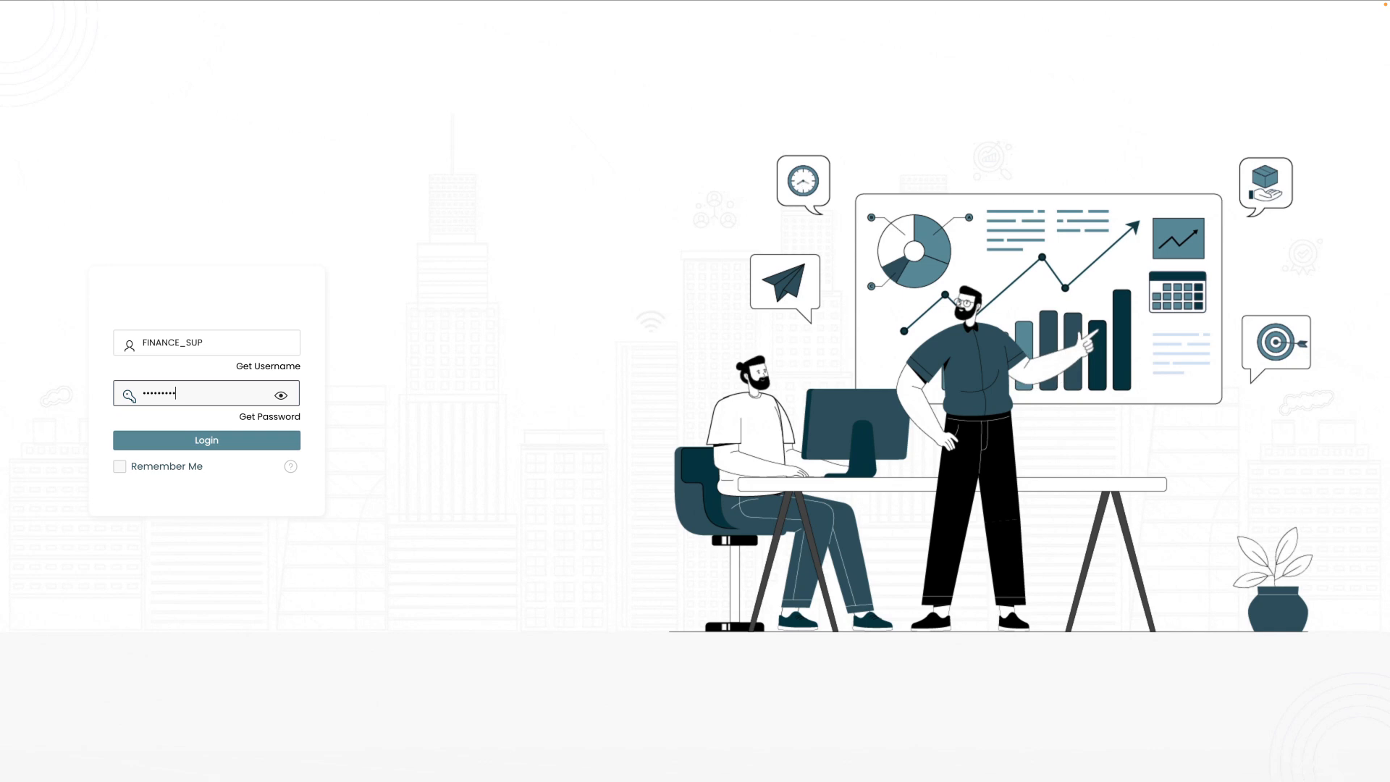
pyautogui.click(197, 441)
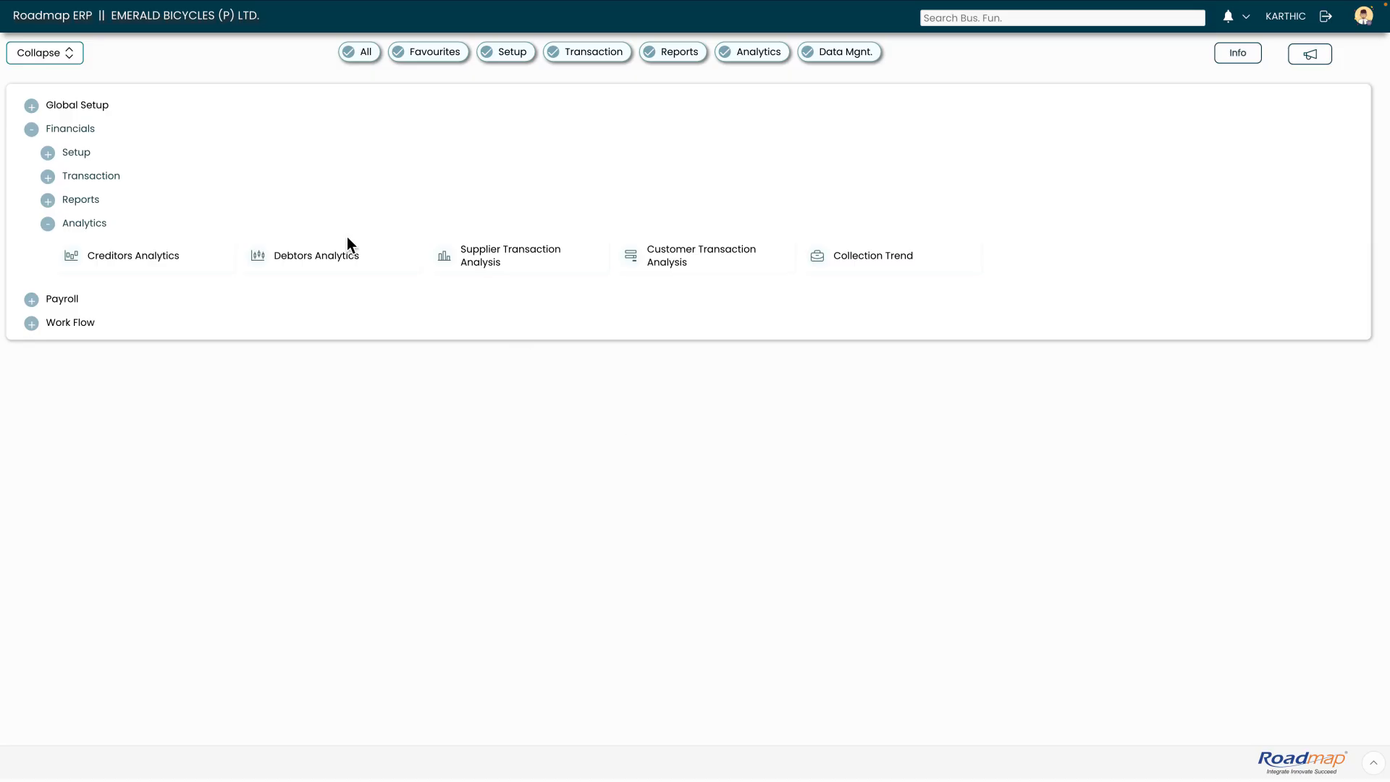
# - Open the pending debit note from the approvals list and forward it with Reviewing & Forward for Approver
pyautogui.click(1246, 17)
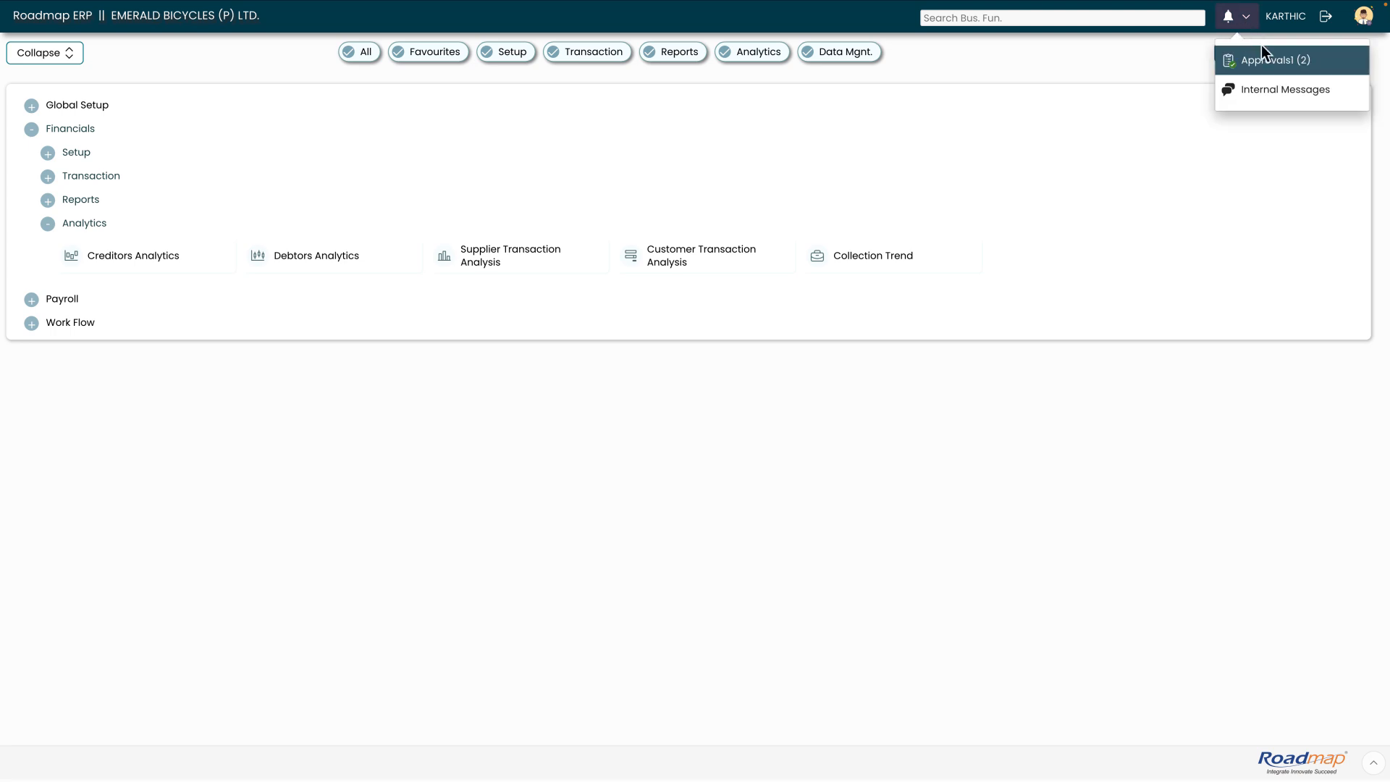
pyautogui.click(1265, 55)
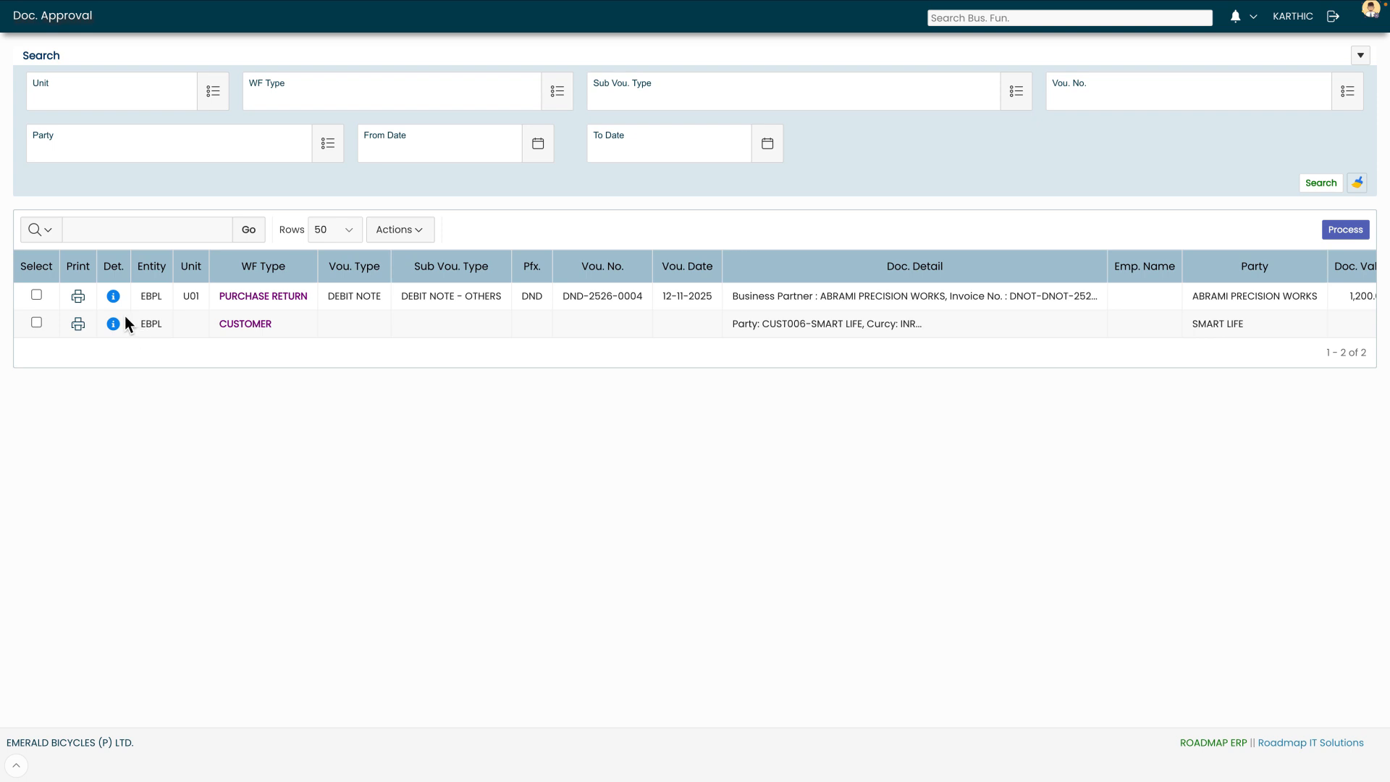
pyautogui.click(113, 296)
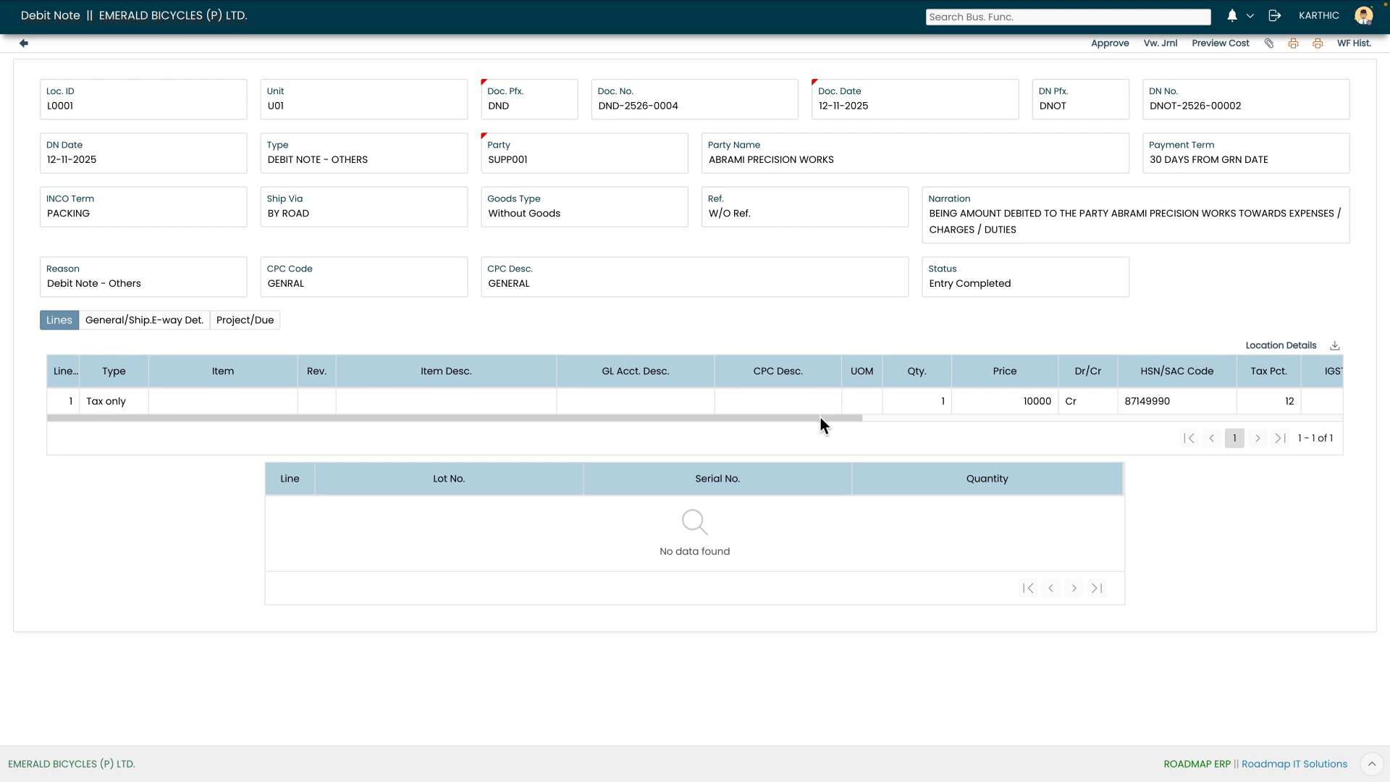
pyautogui.moveTo(819, 418); pyautogui.dragTo(902, 415)
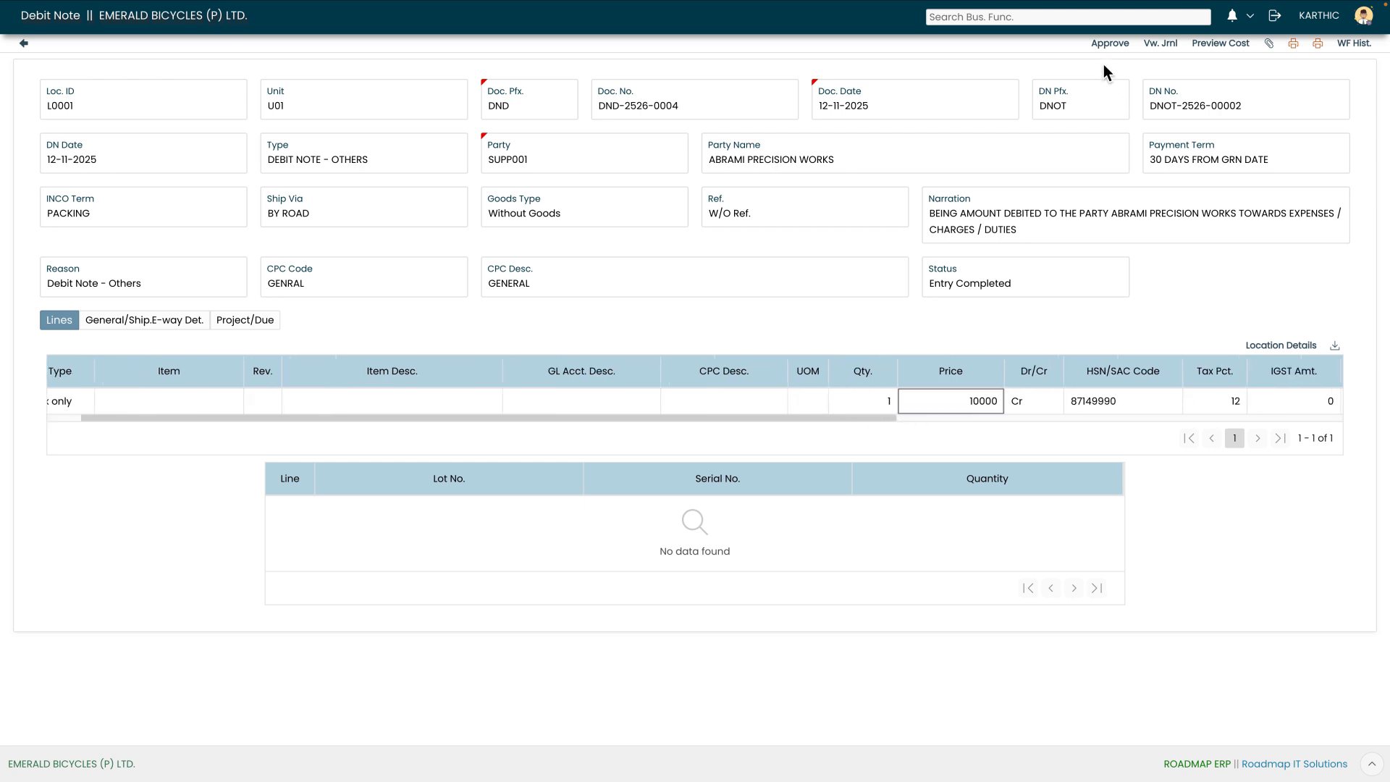
pyautogui.click(1110, 44)
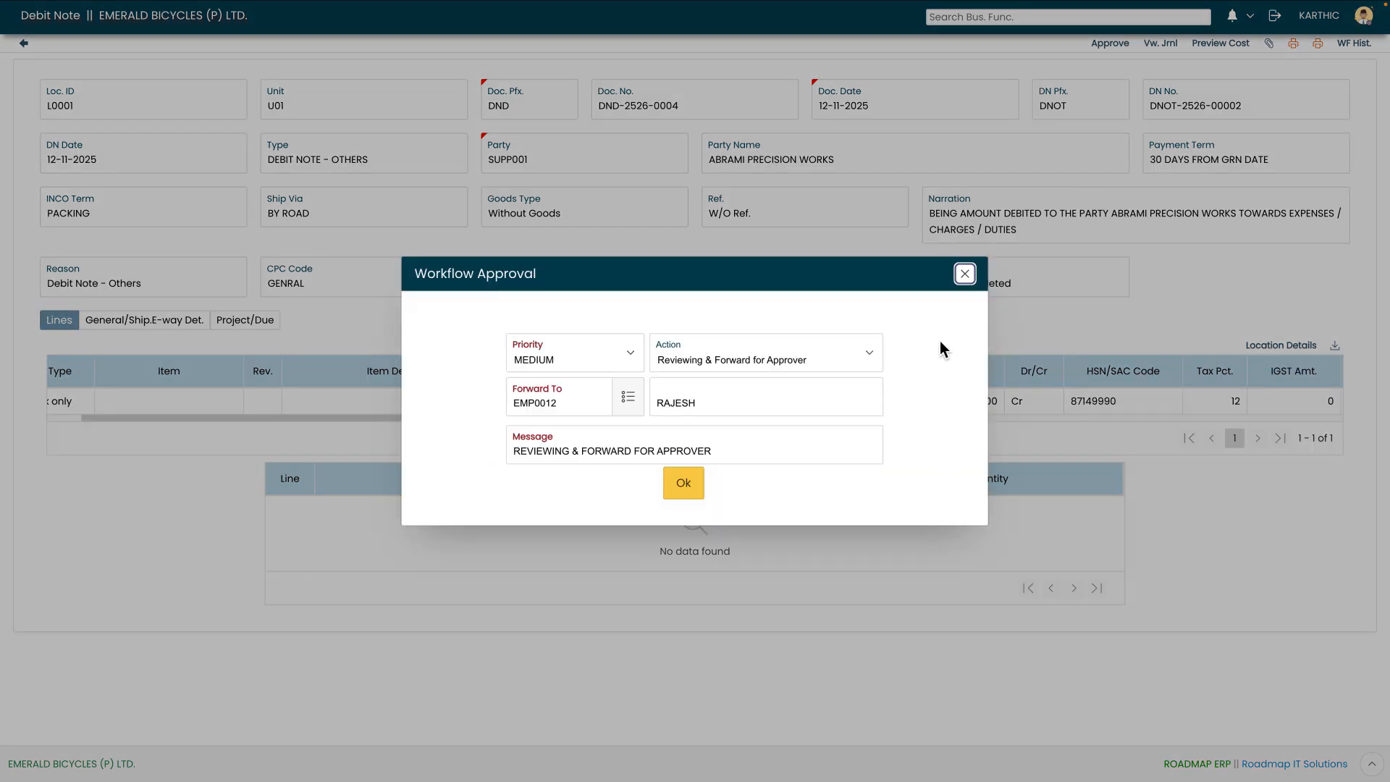
pyautogui.click(686, 490)
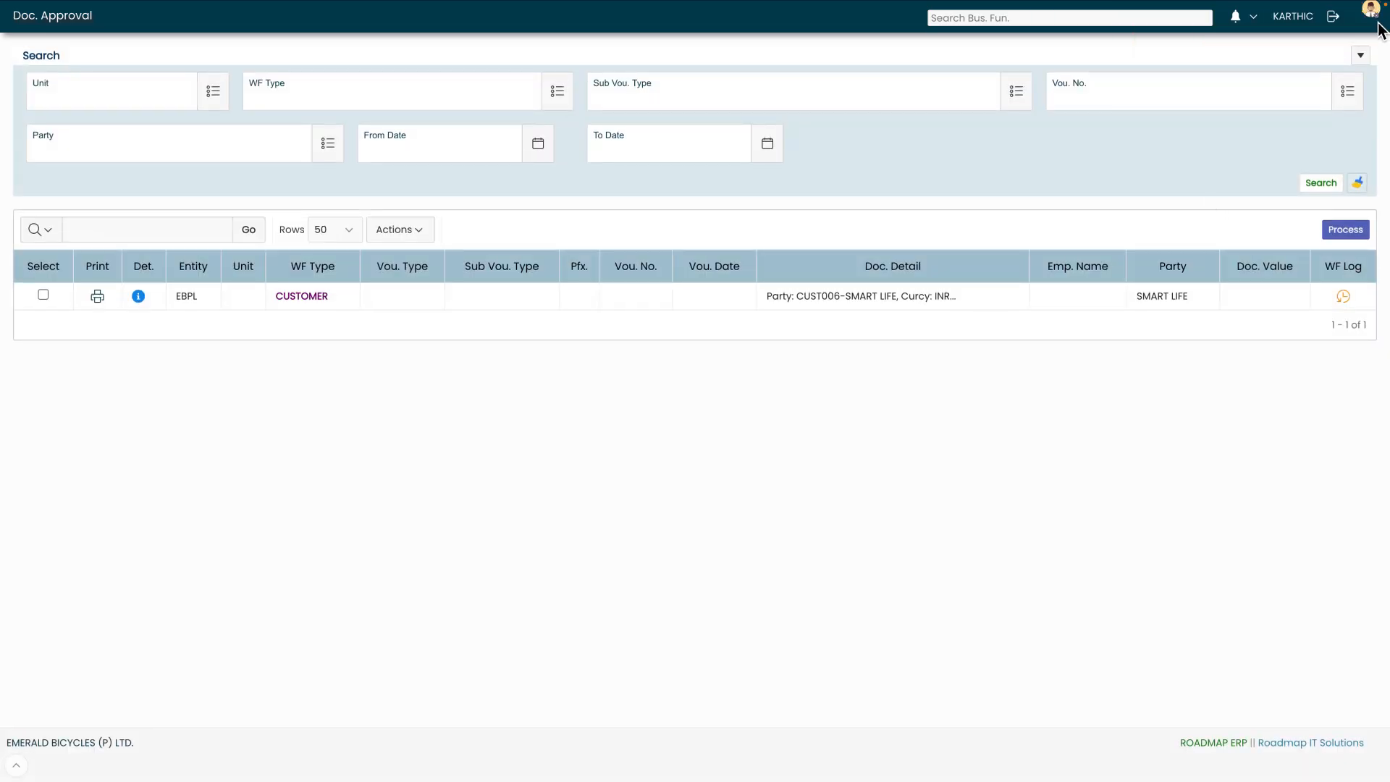
# - Log out and sign in as the finance head with that user's username and password
pyautogui.click(1333, 16)
pyautogui.write('FIN_HOD')
pyautogui.press('Tab')
pyautogui.write('•••••••••')
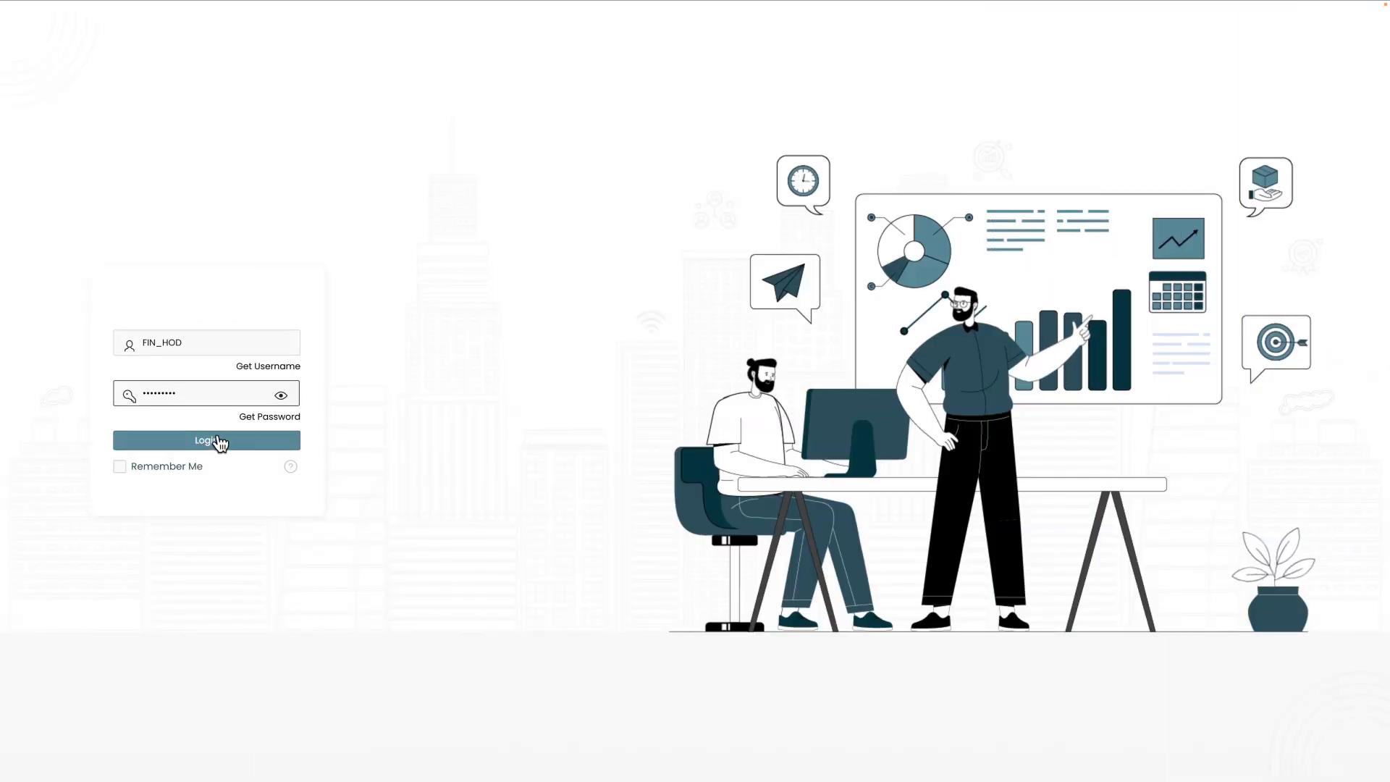
pyautogui.click(210, 440)
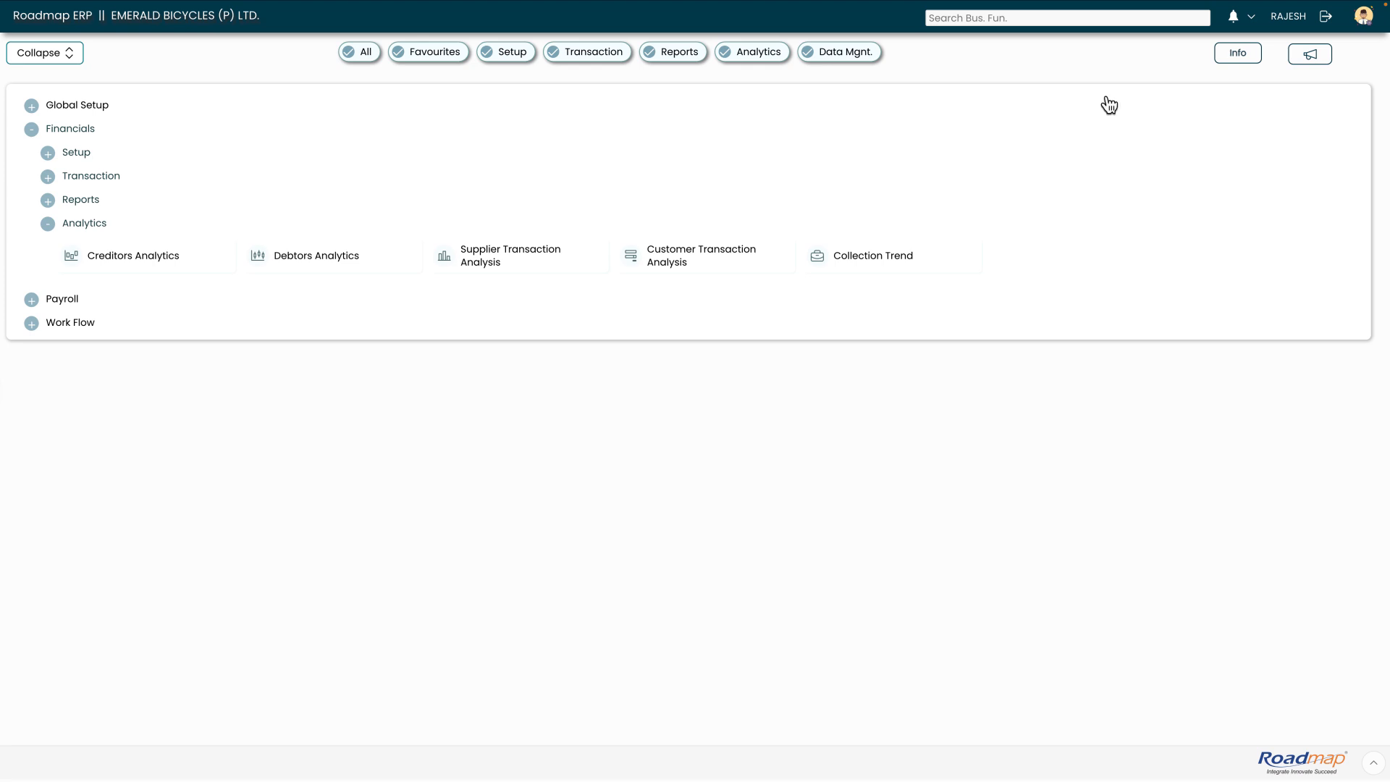
# - Open the pending debit note from the approvals list and approve it with the Approver action
pyautogui.click(1250, 20)
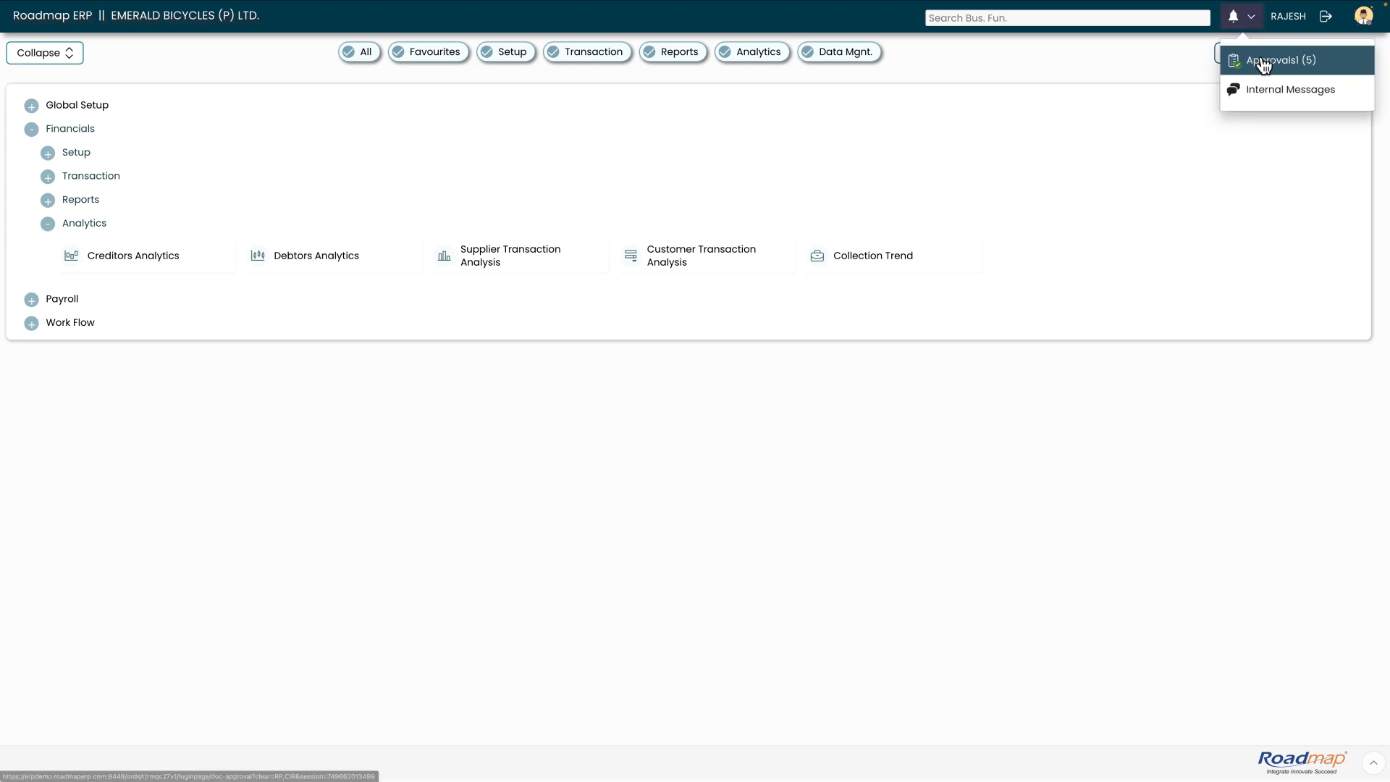
pyautogui.click(1266, 59)
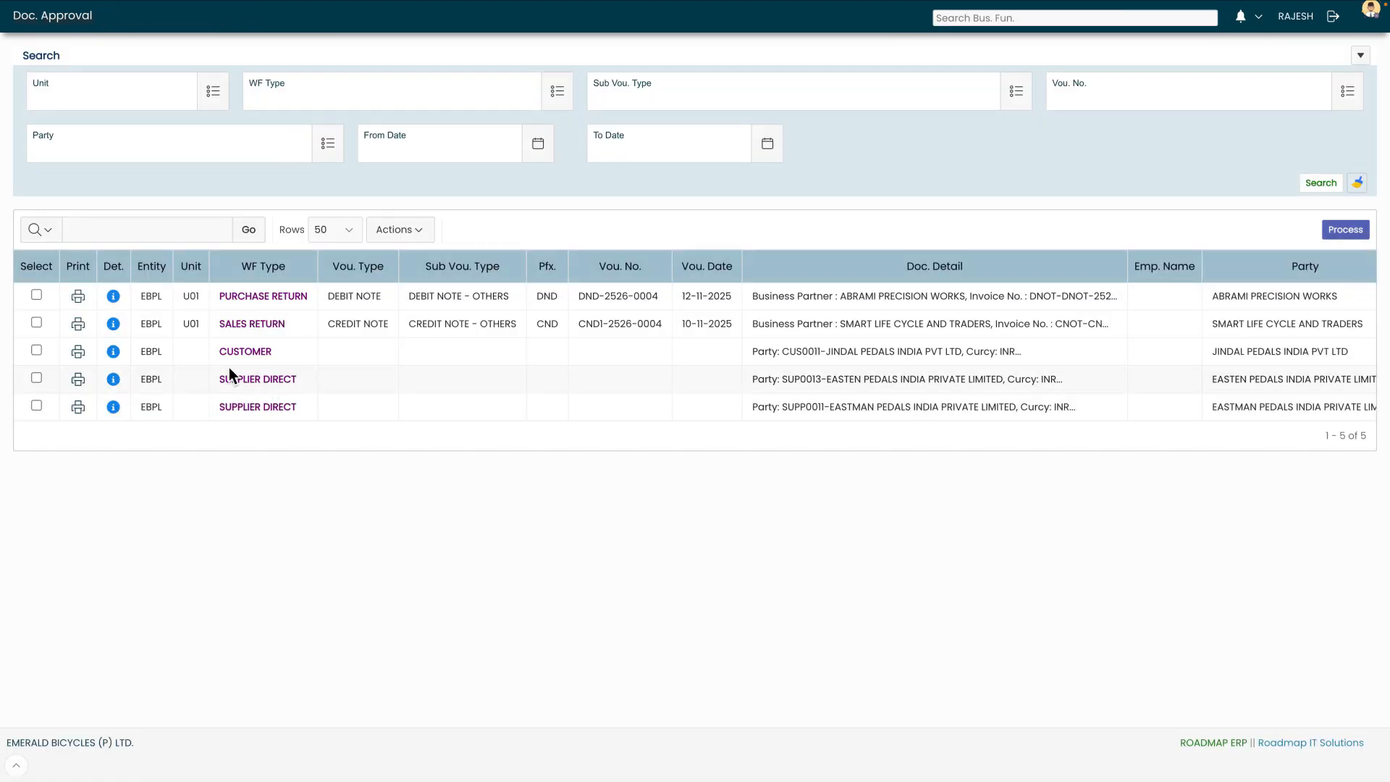
pyautogui.click(113, 297)
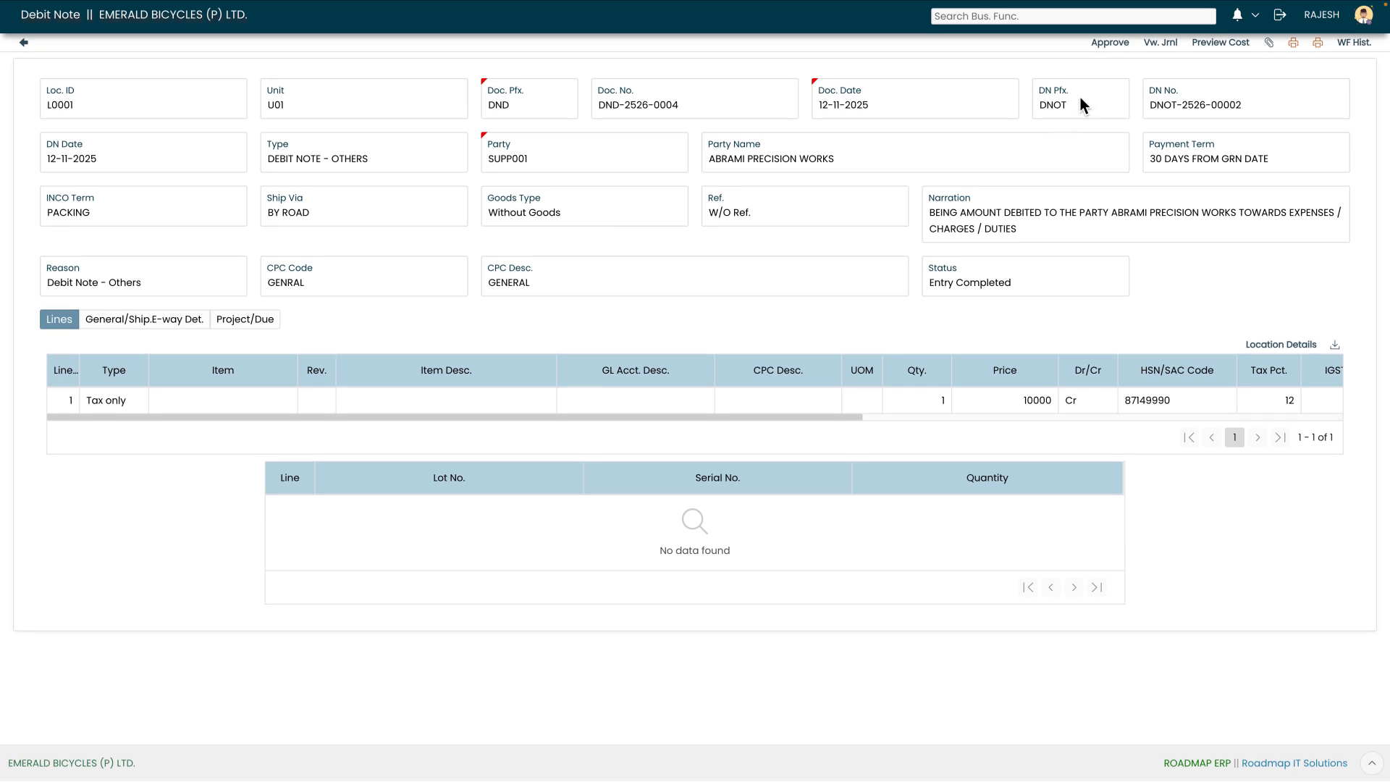
pyautogui.click(1110, 44)
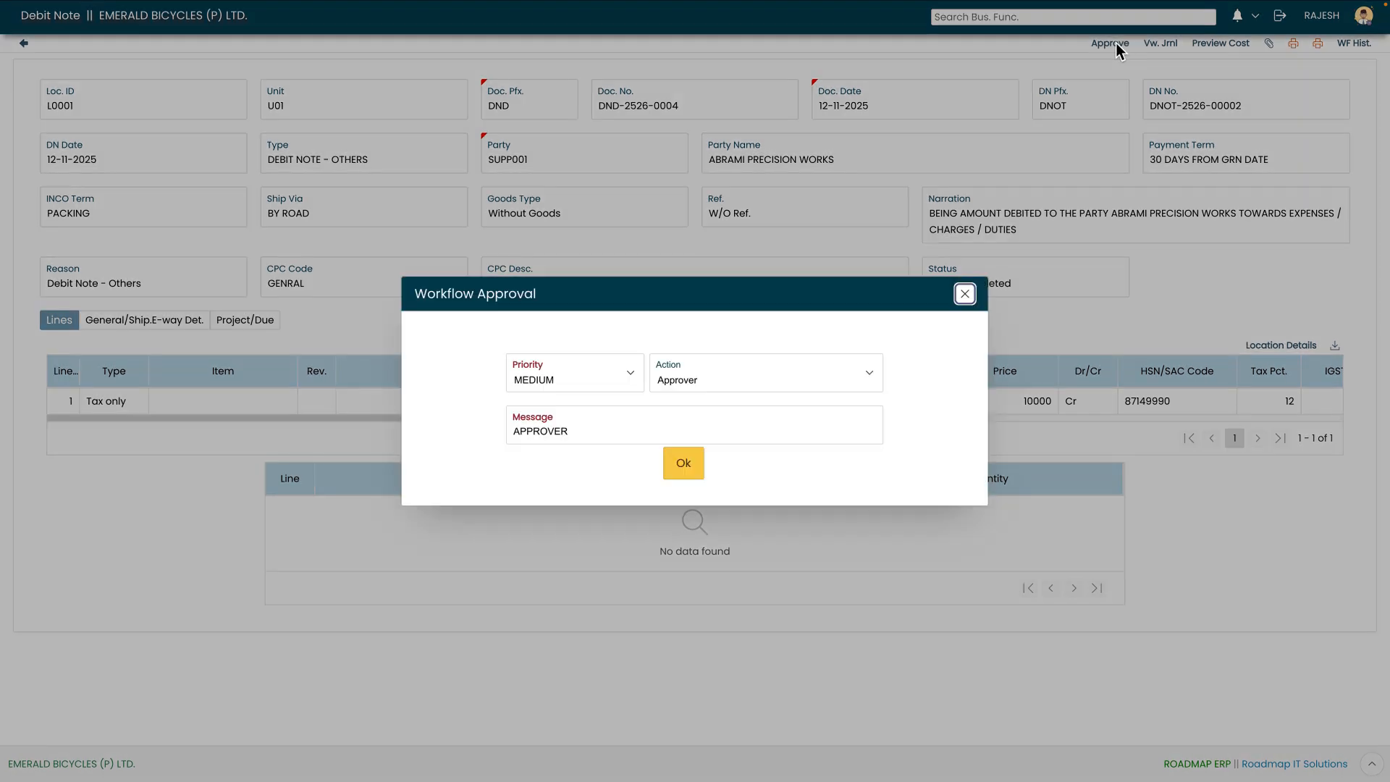
pyautogui.click(688, 465)
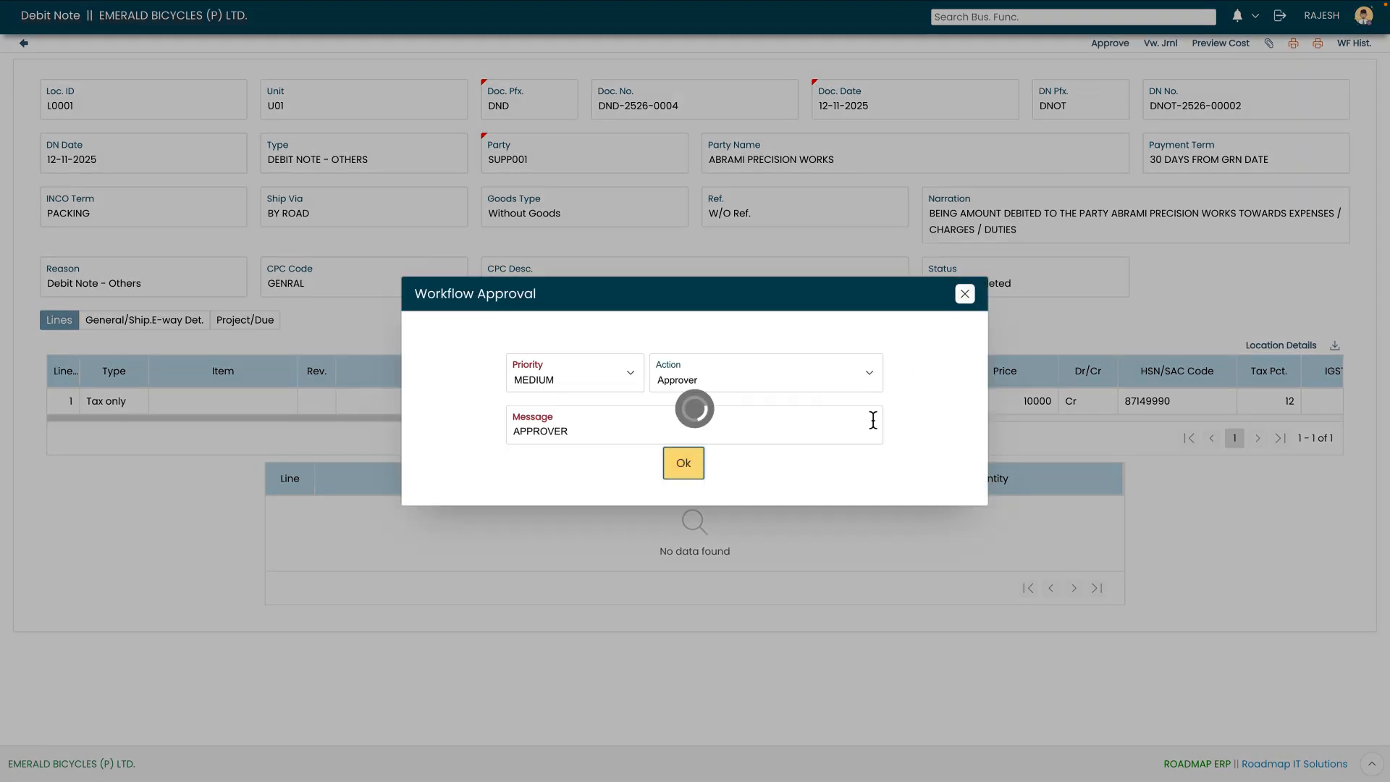